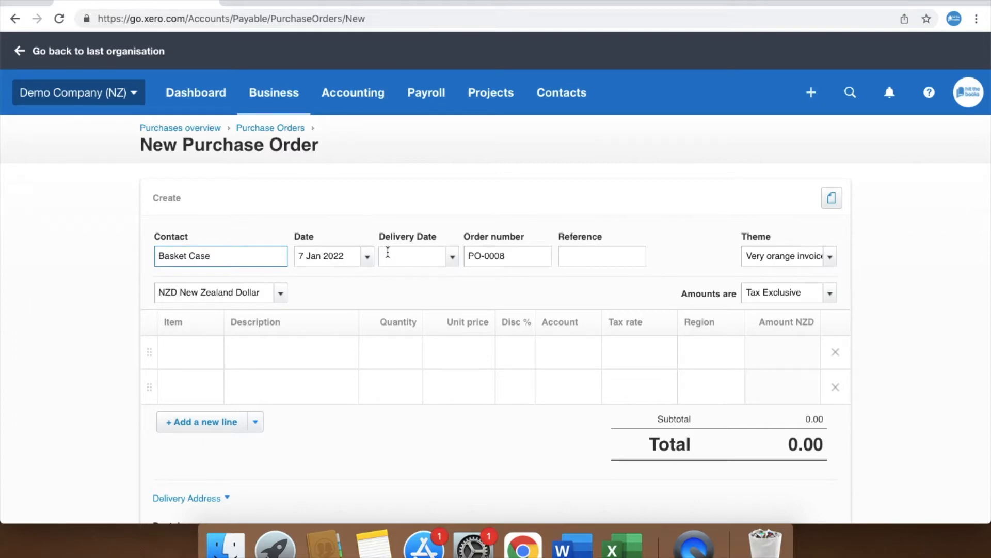
Set the purchase order's delivery date to 14 Jan 2022, seven days after the order date
click(388, 252)
text(+7)
click(511, 284)
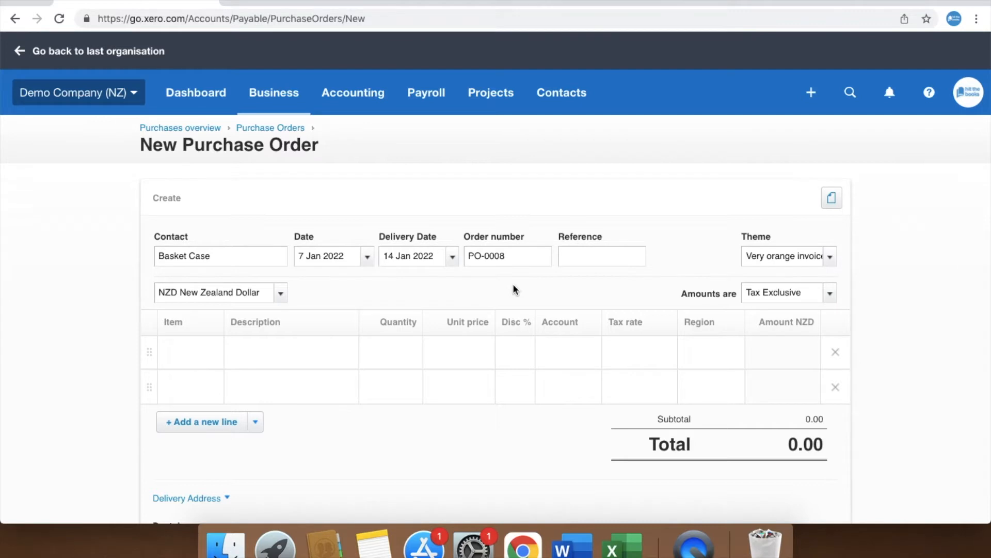
Fill the first order line with the description "Terracota tiles", quantity 200 and unit price 15.50
scroll(512, 289, down, 1)
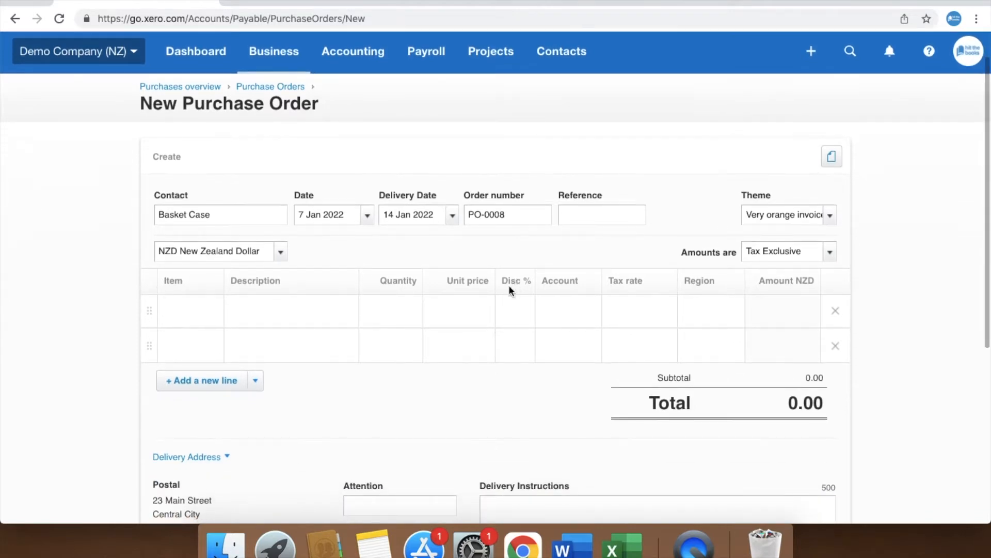
click(312, 312)
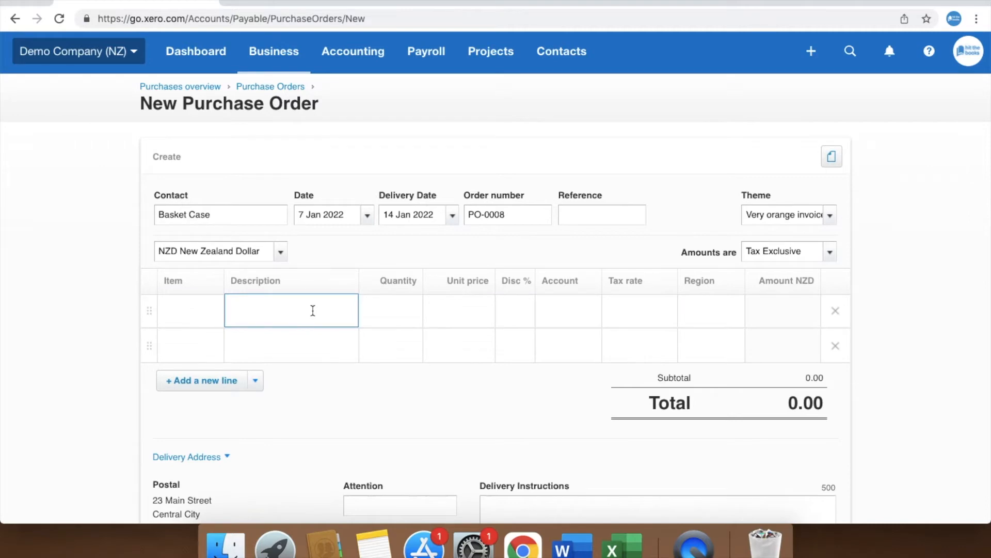
text(Terracota tiles)
click(381, 311)
text(200)
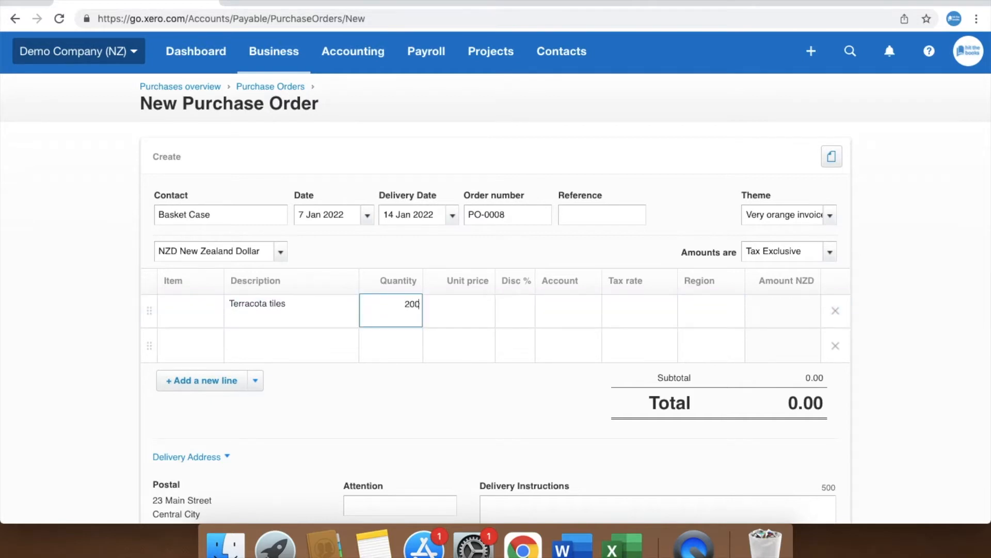
click(463, 309)
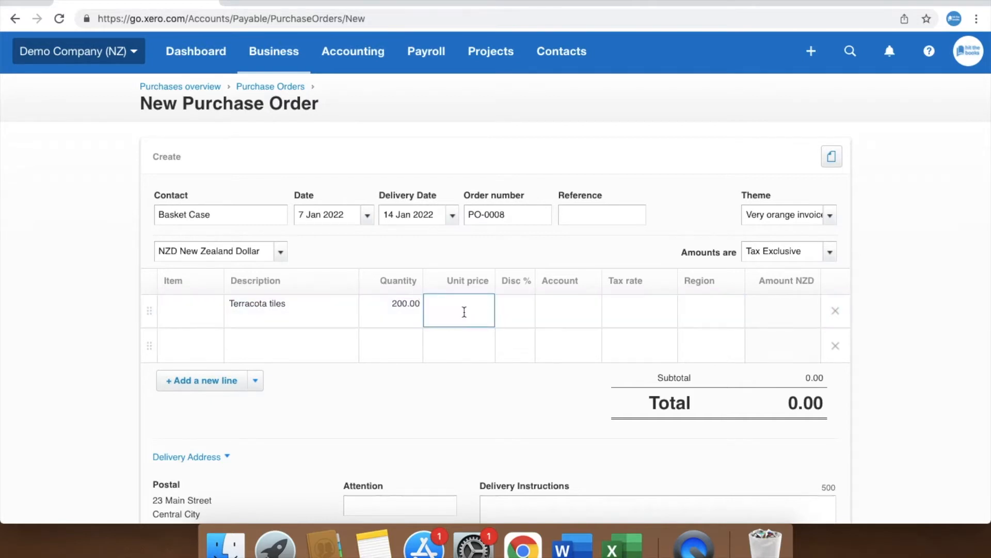
text(15.50)
click(571, 311)
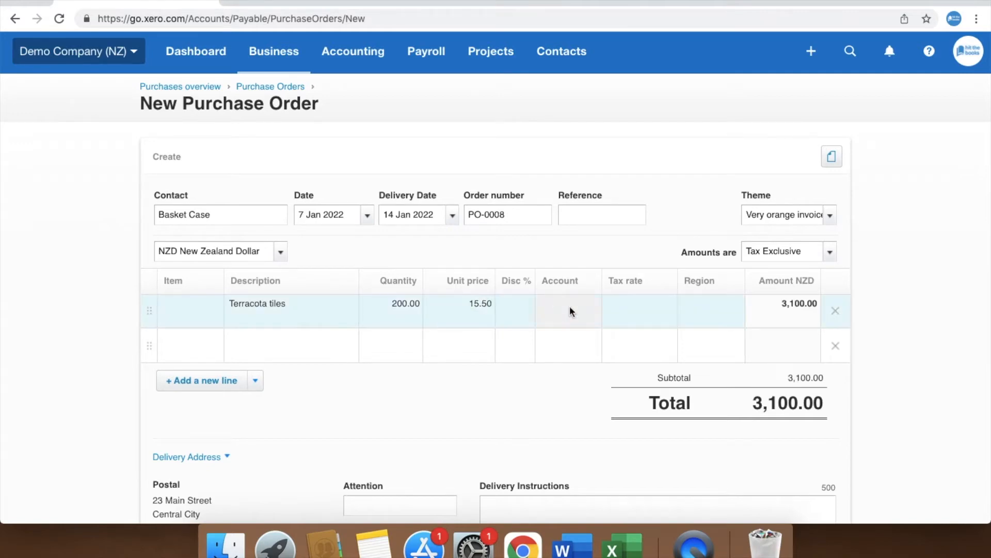
Assign the Terracota tiles line to the account 300 - Purchases
click(570, 308)
text(pur)
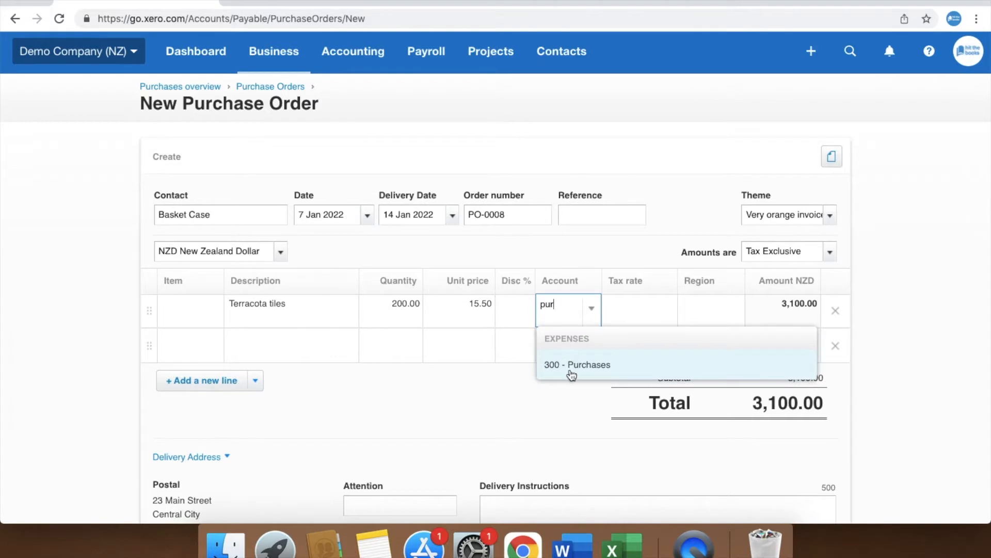
click(571, 364)
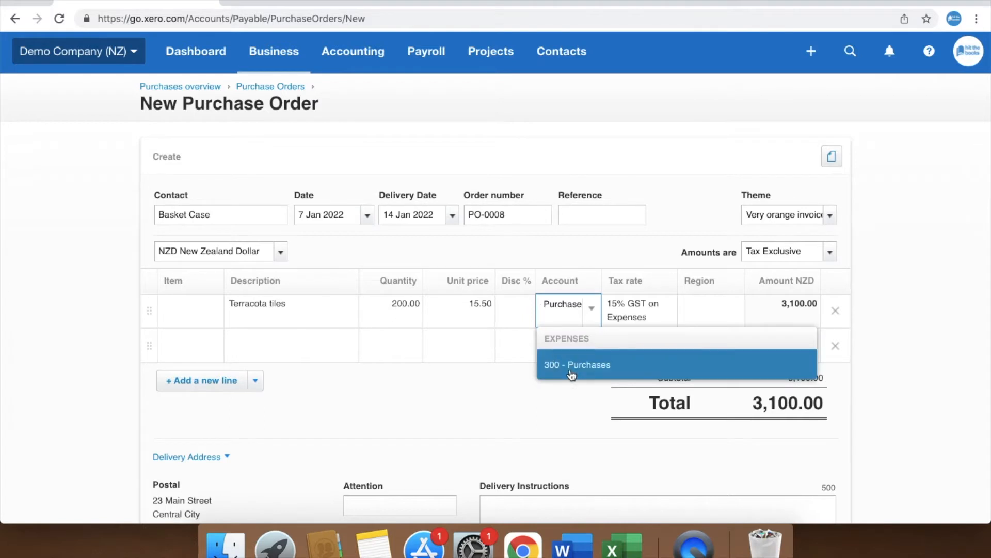
click(563, 371)
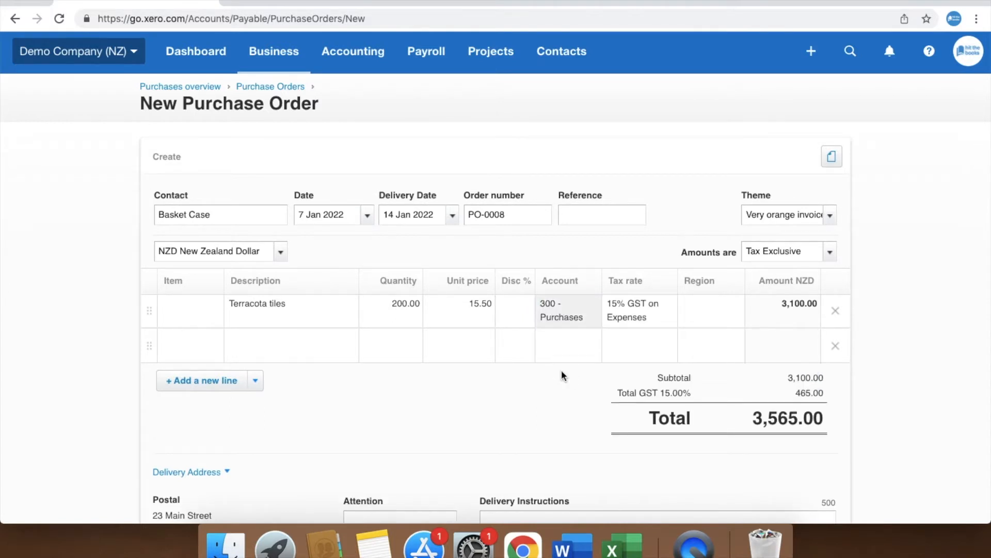
Add the inventory item GB6-White: Golf balls - white 6-pack on the second order line
click(194, 343)
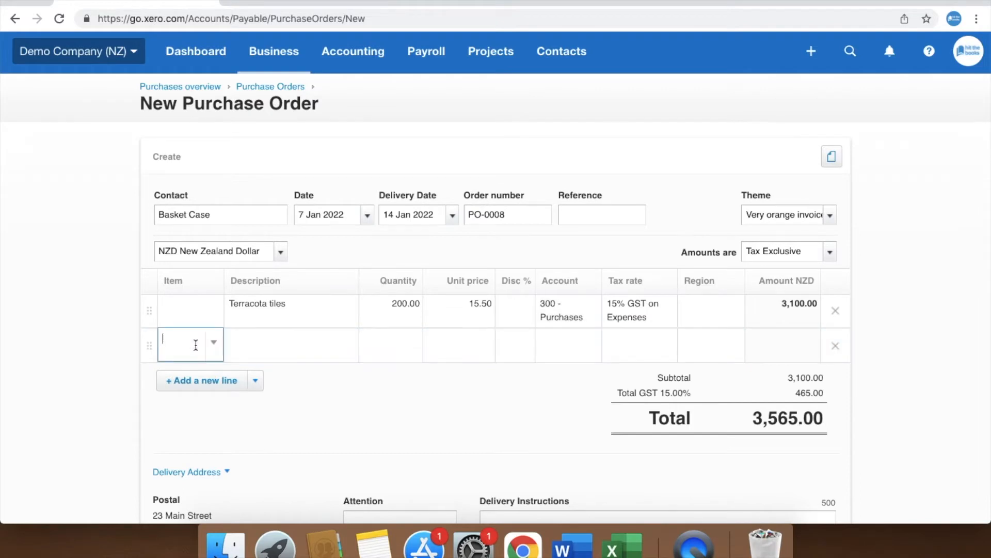
text(bal)
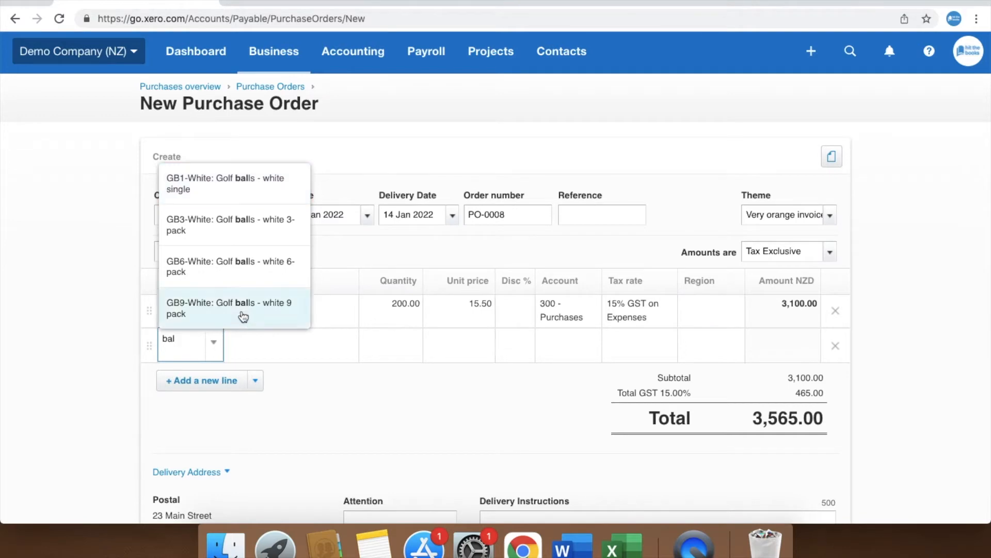
click(258, 270)
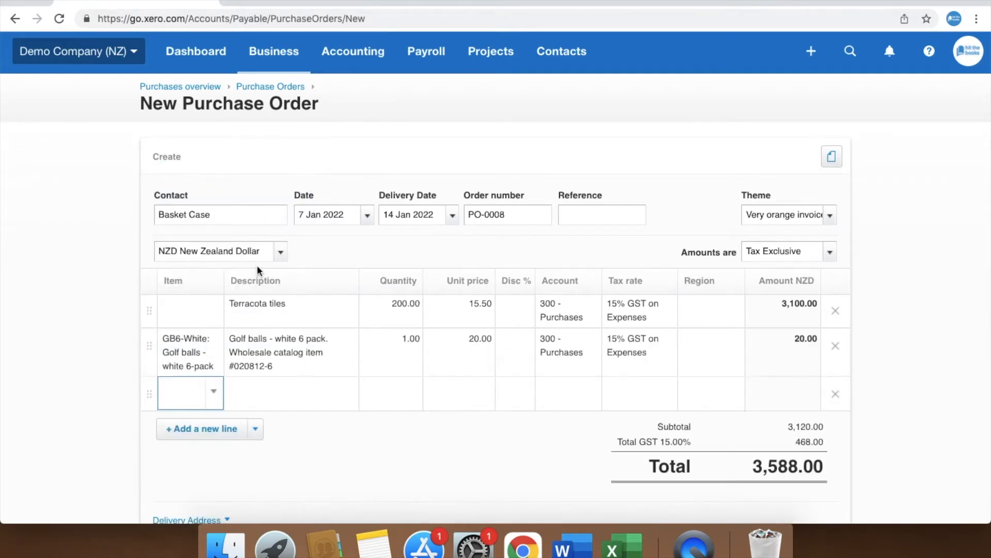
click(913, 409)
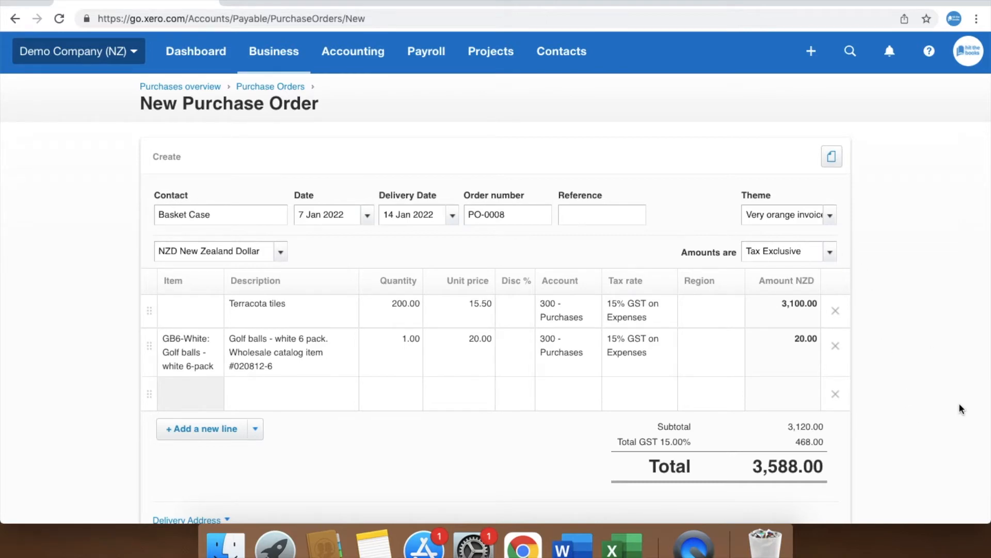
Enter the delivery instructions "Please drop off to back door and text confirmation of delivery"
scroll(959, 410, down, 5)
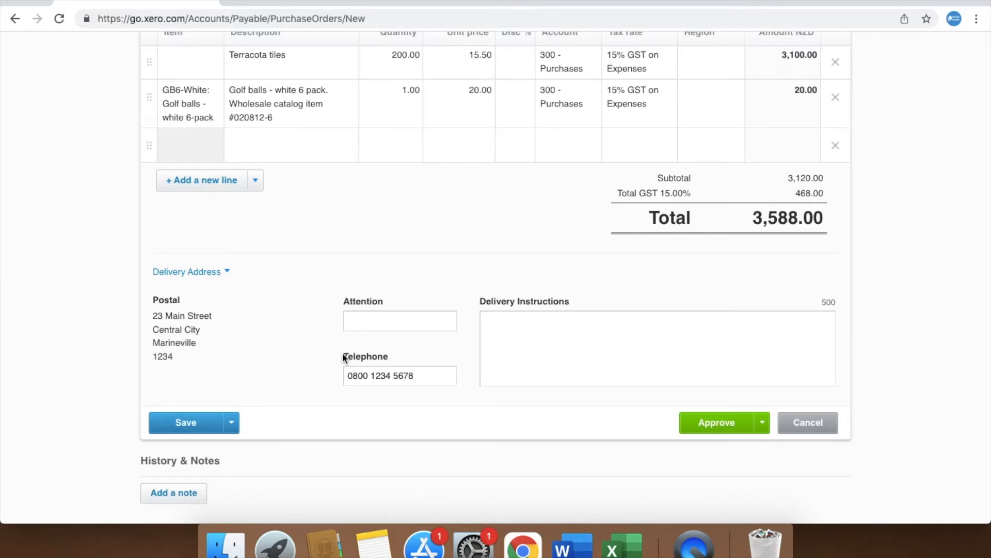
click(566, 335)
text(Ple)
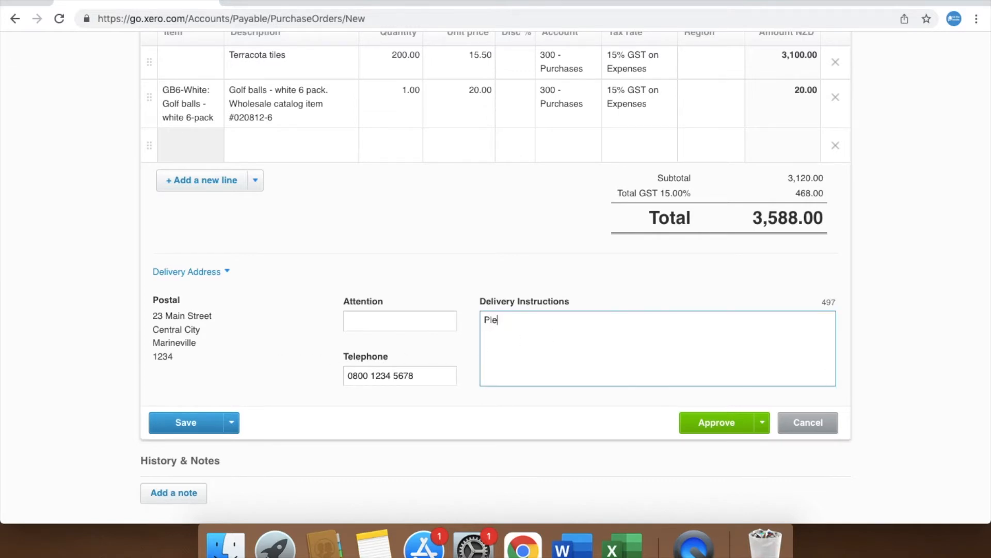
text(ase drop off to back door and text confirmation of delivery)
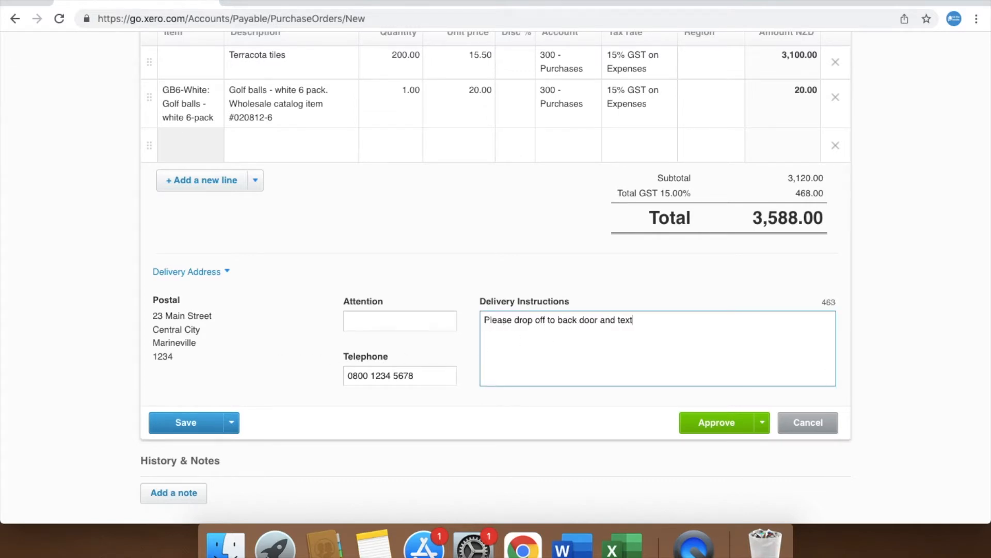
click(487, 411)
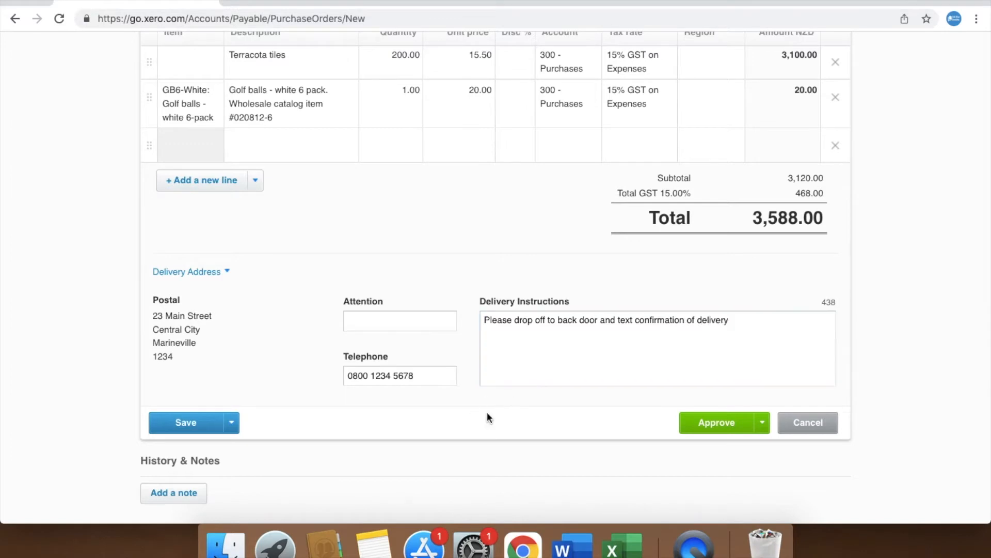
Approve the purchase order and email it to the supplier with the default message, keeping it marked as sent
scroll(487, 411, down, 2)
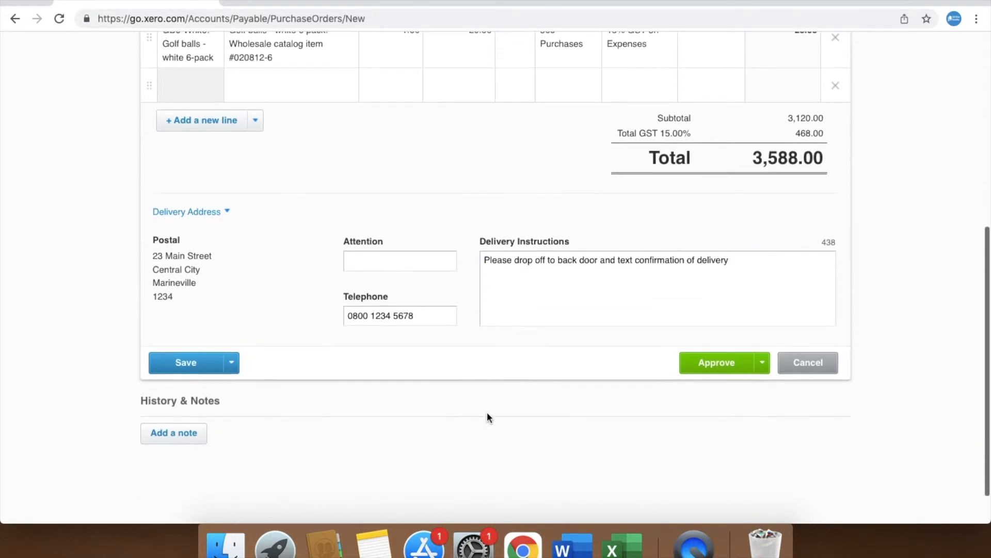
click(704, 369)
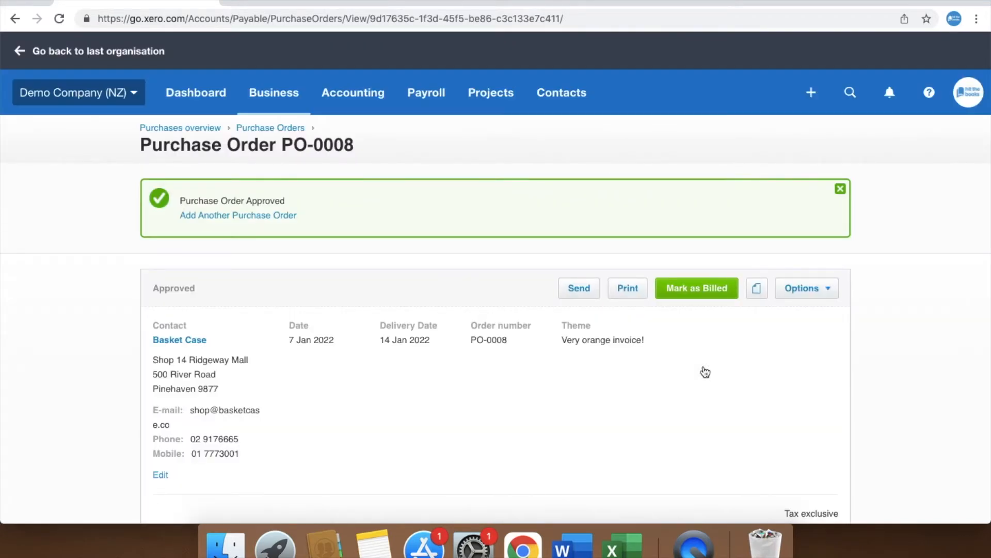
click(585, 291)
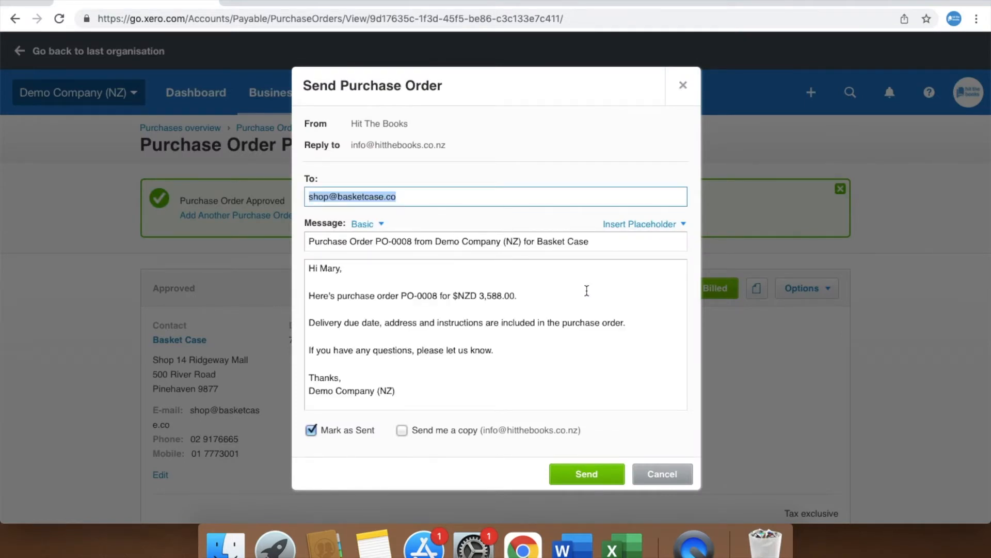
scroll(588, 291, down, 1)
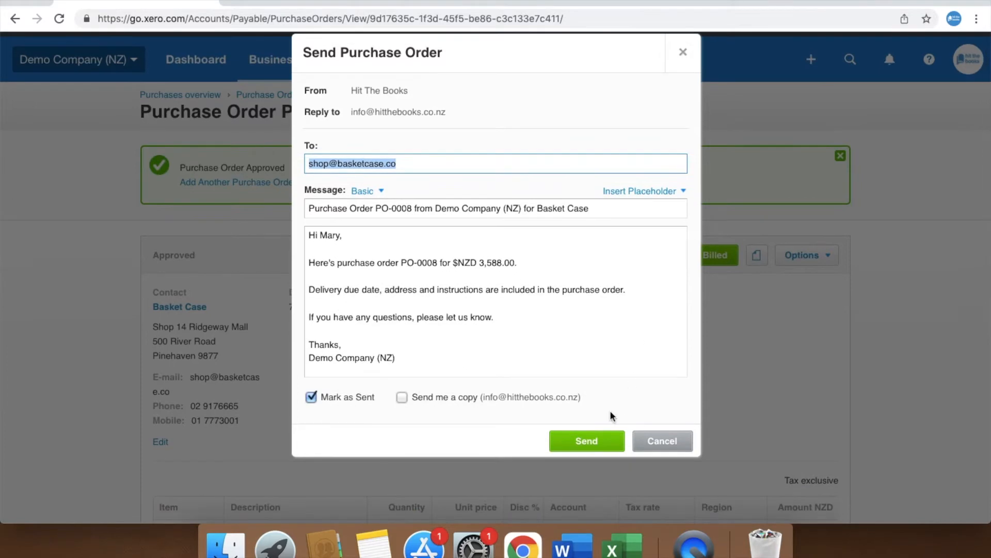
click(560, 437)
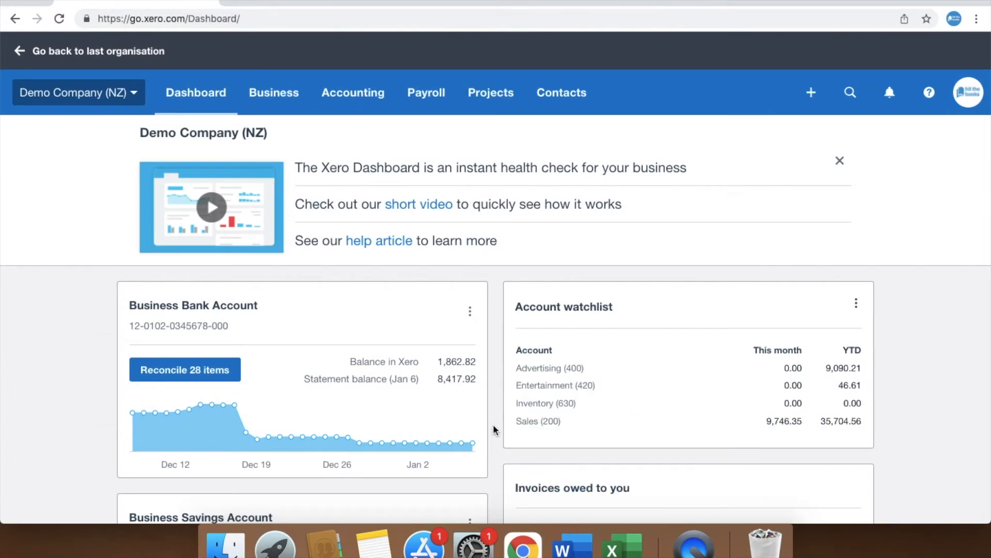
Go to the approved purchase orders and open the Basket Case order dated 7 Jan 2022
click(283, 102)
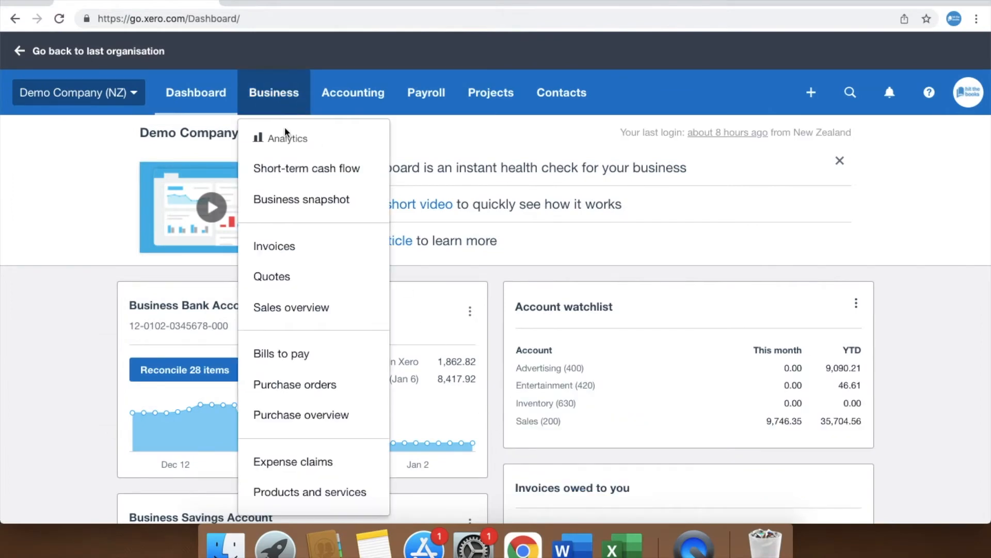
click(331, 382)
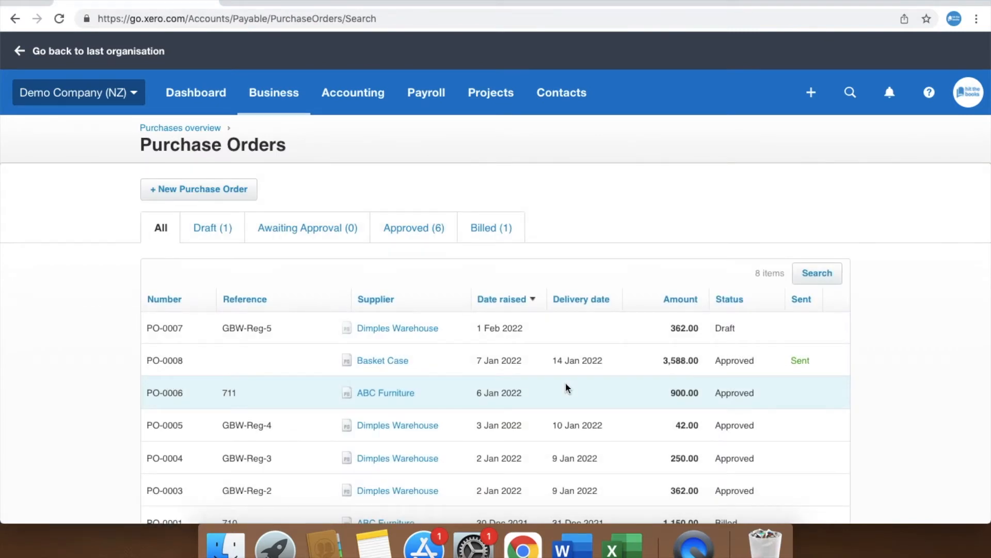
click(377, 231)
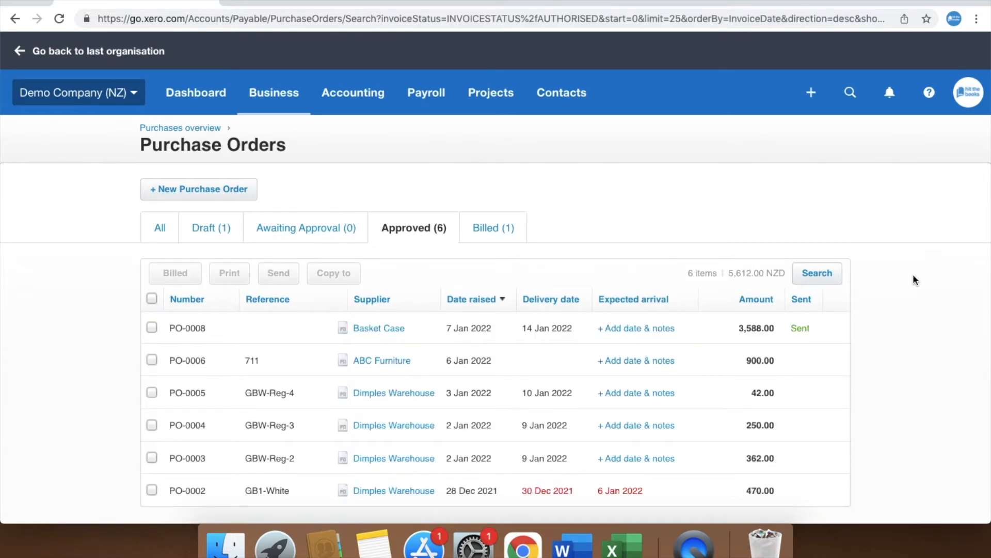
click(389, 333)
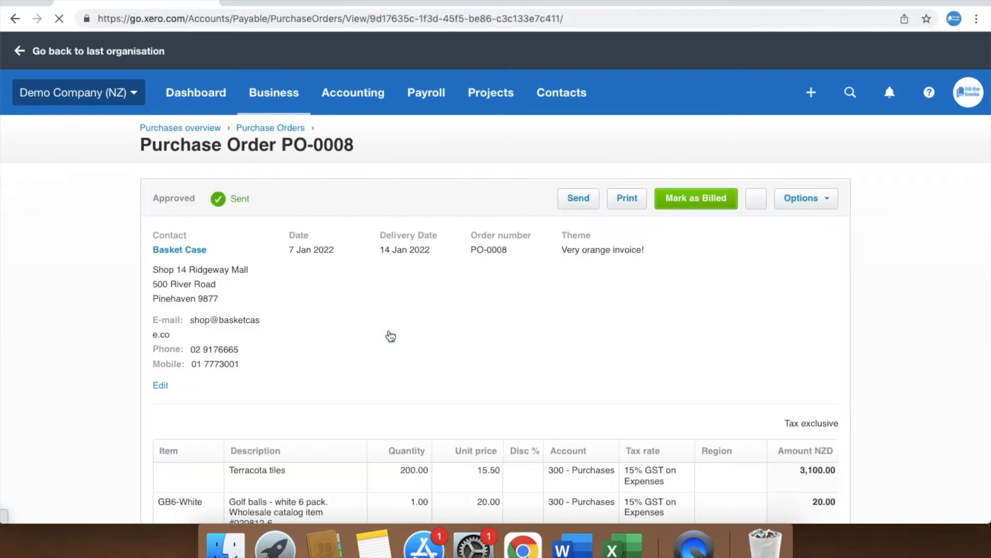
Mark the Basket Case purchase order as billed and copy it to a draft bill
click(707, 211)
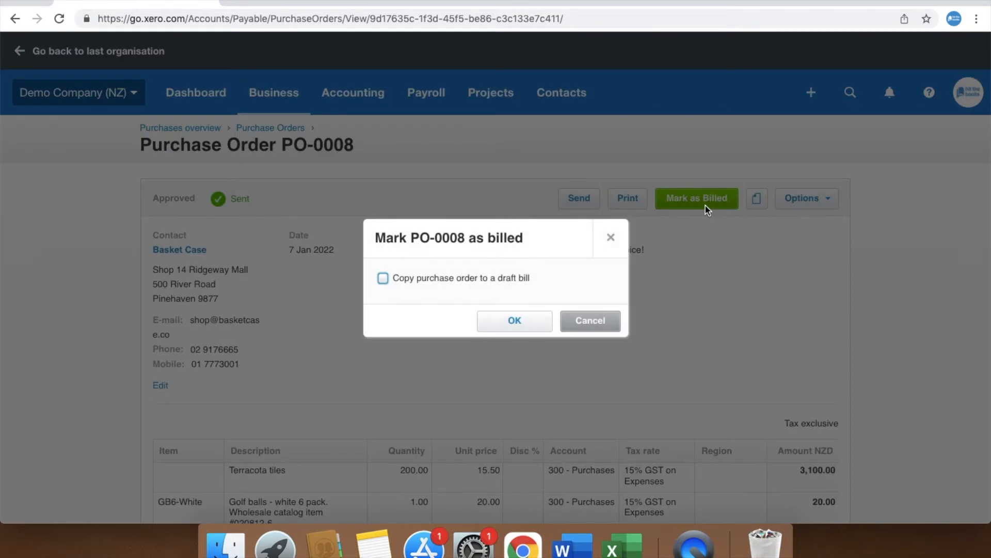
click(506, 276)
click(526, 331)
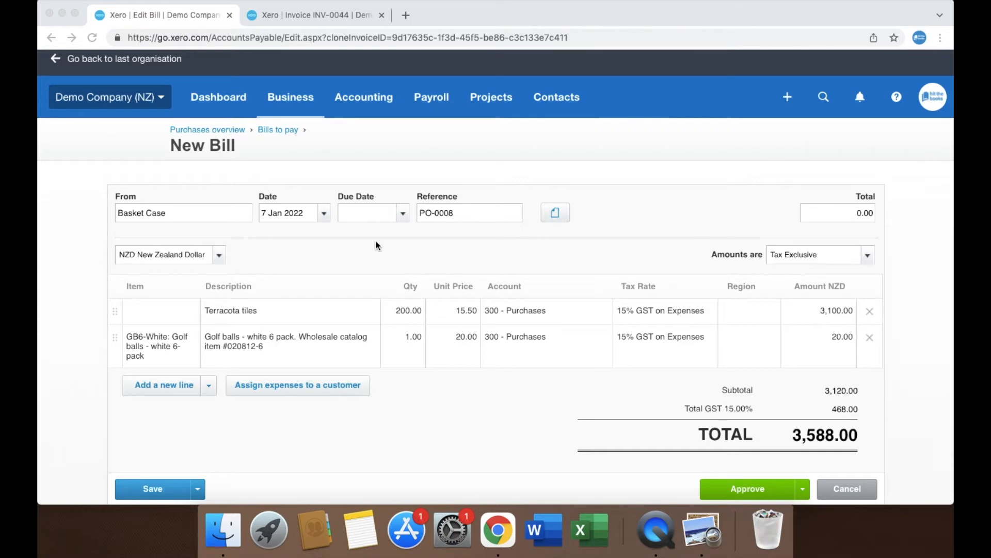
Switch to Preview and check the date, number and line amounts on the supplier's tax invoice PDF
click(699, 532)
click(682, 23)
scroll(784, 126, up, 3)
scroll(785, 125, left, 4)
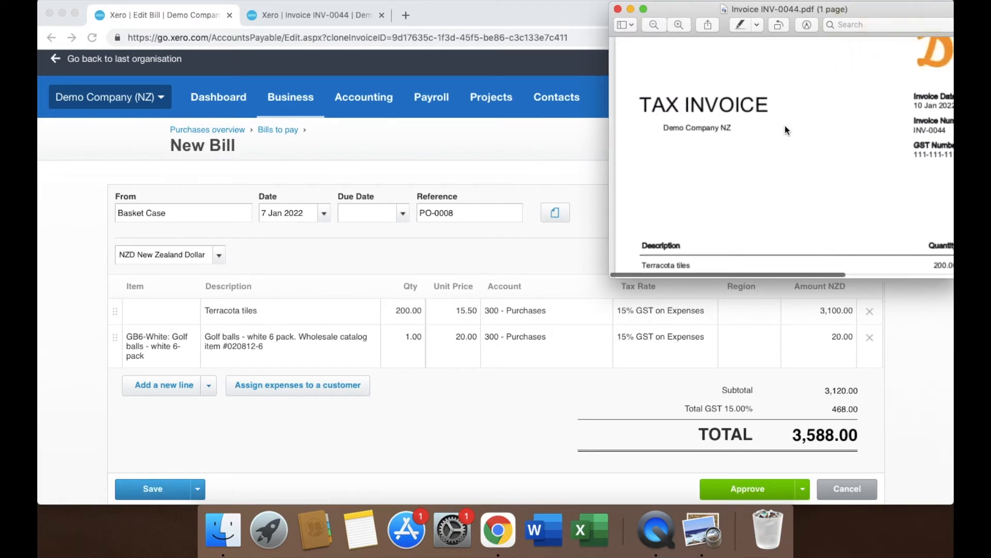
scroll(784, 126, right, 5)
scroll(784, 126, right, 2)
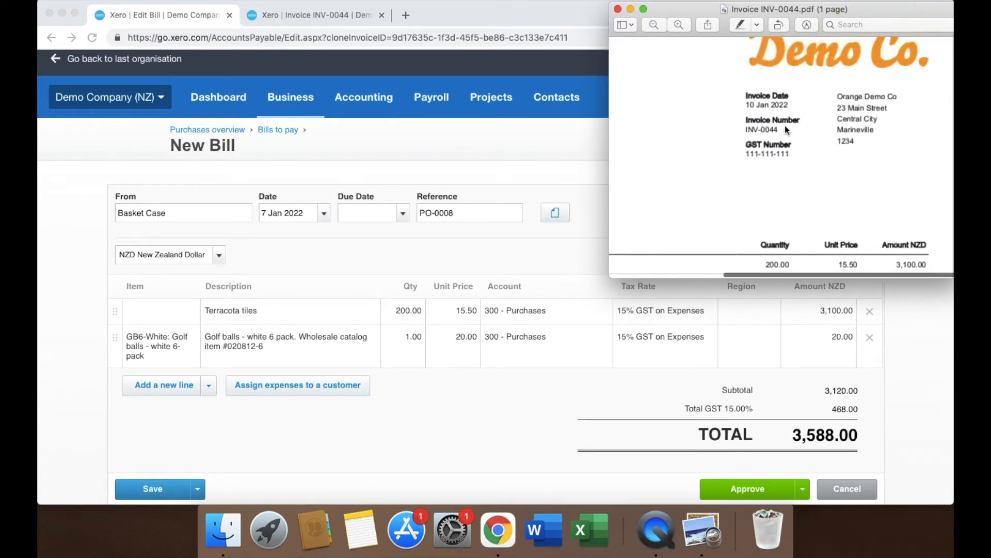
Back in Xero, set the new bill's date to 10 Jan 2022 and its due date to 20 Feb 2022
click(268, 217)
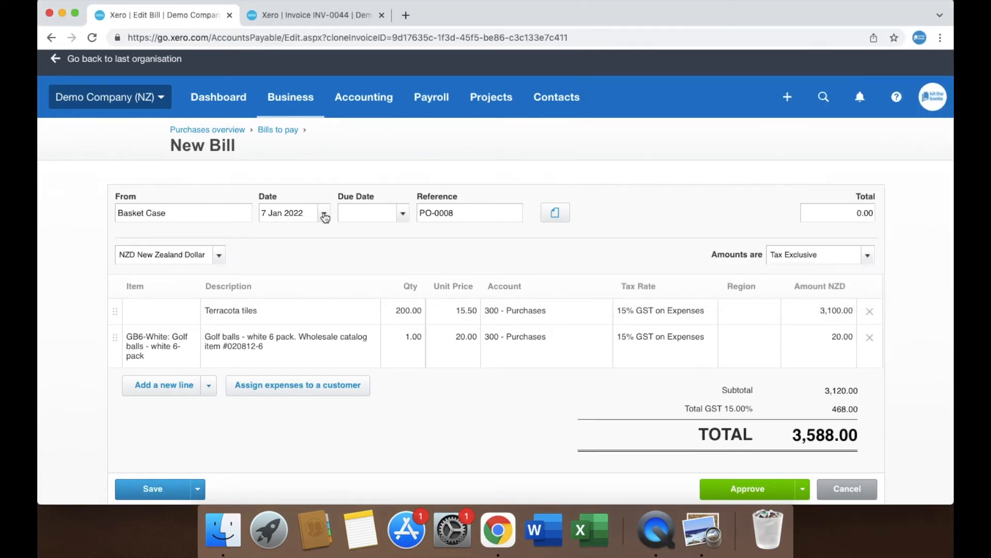
click(324, 214)
click(310, 354)
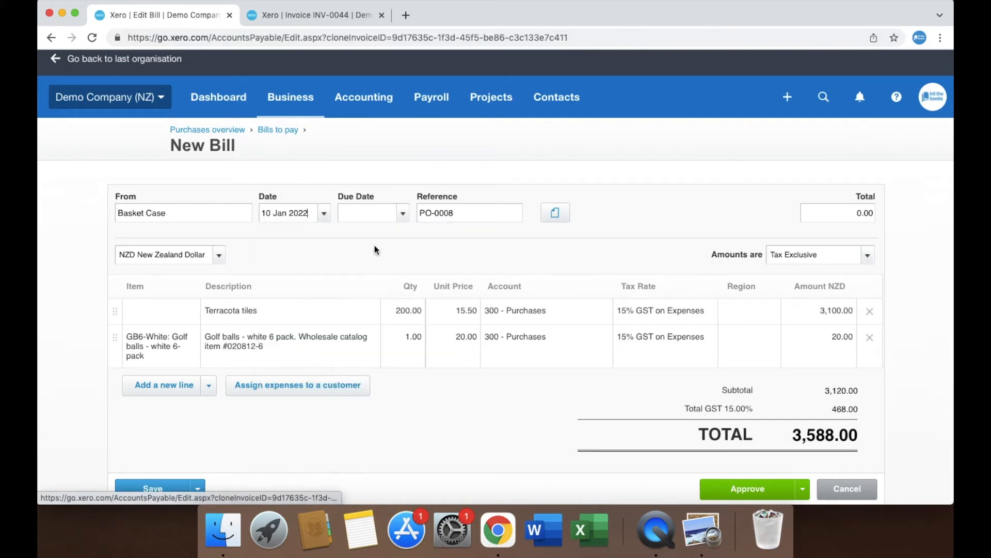
click(401, 219)
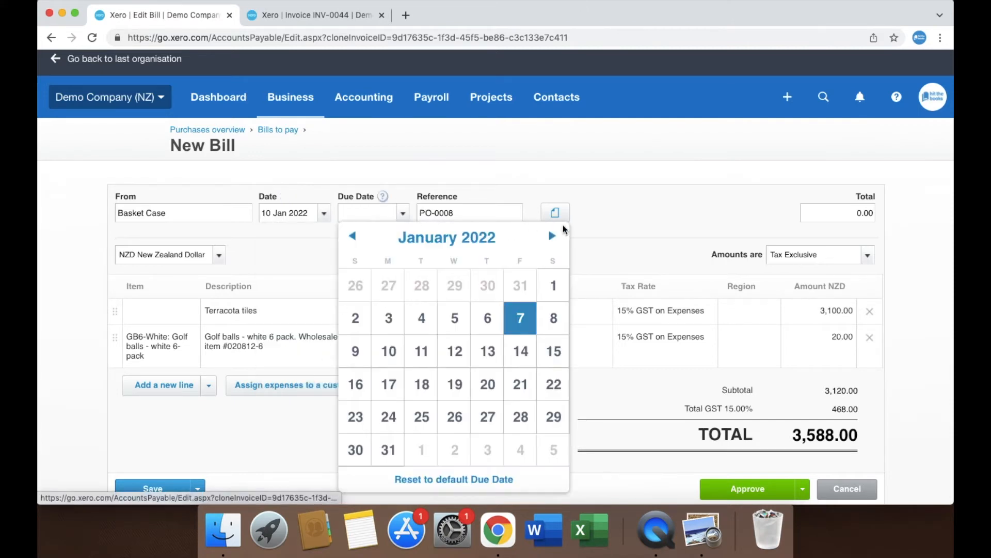
click(553, 236)
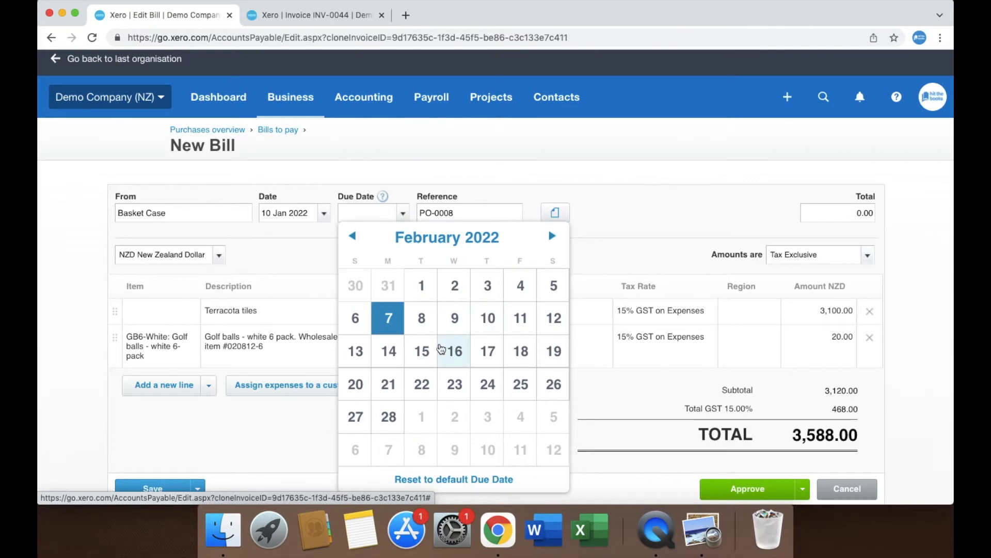
click(361, 388)
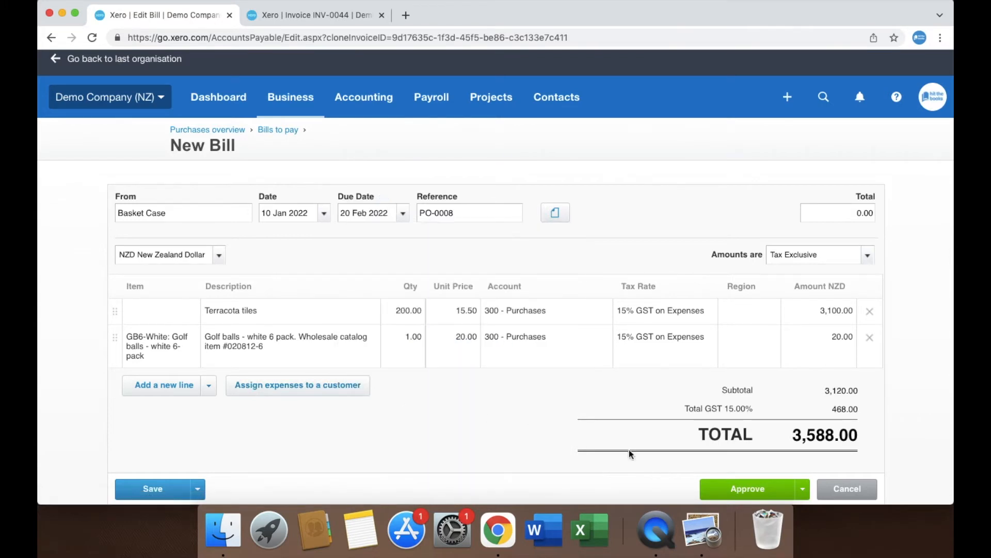
Copy the invoice number from the supplier's PDF in Preview and set INV-0044 as the bill's reference in Xero
click(702, 522)
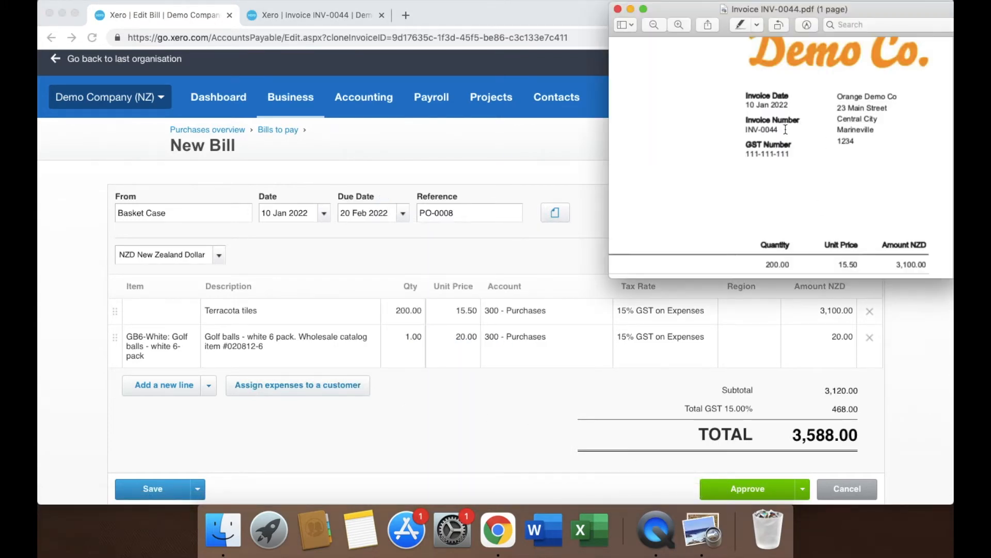
drag(778, 130, 743, 129)
right_click(752, 127)
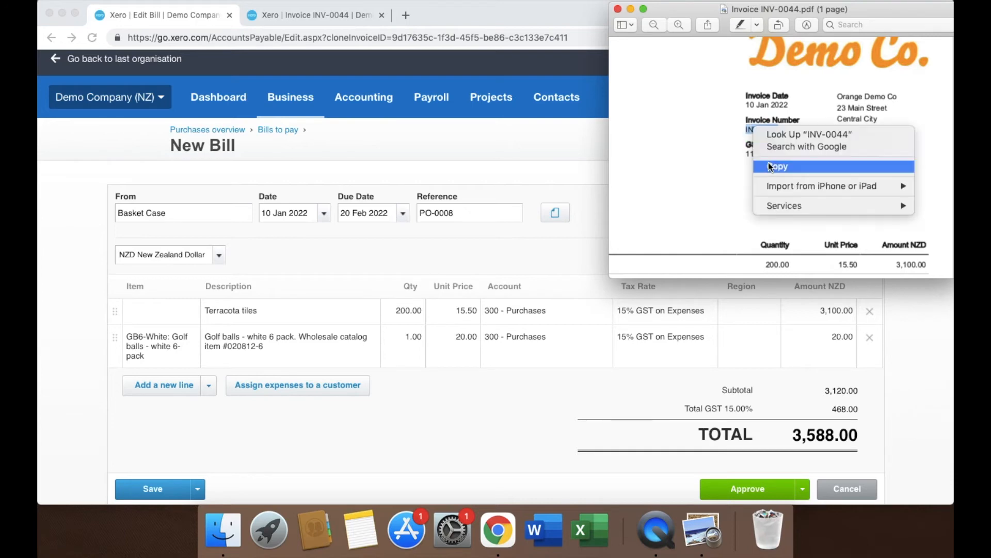
click(777, 167)
click(494, 216)
triple_click(494, 216)
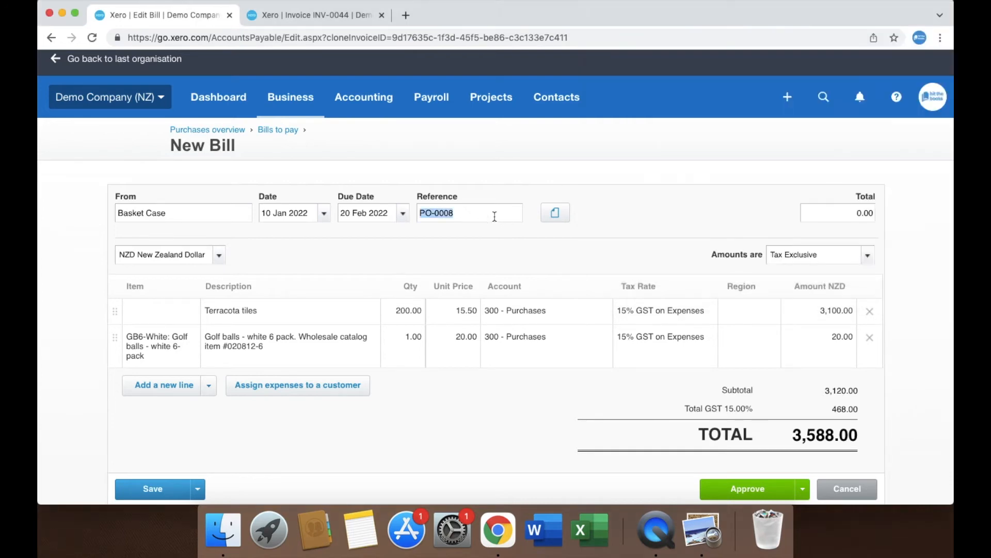
key(super+v)
Attach the supplier's invoice PDF from the Downloads folder to the new bill as a related file
click(564, 217)
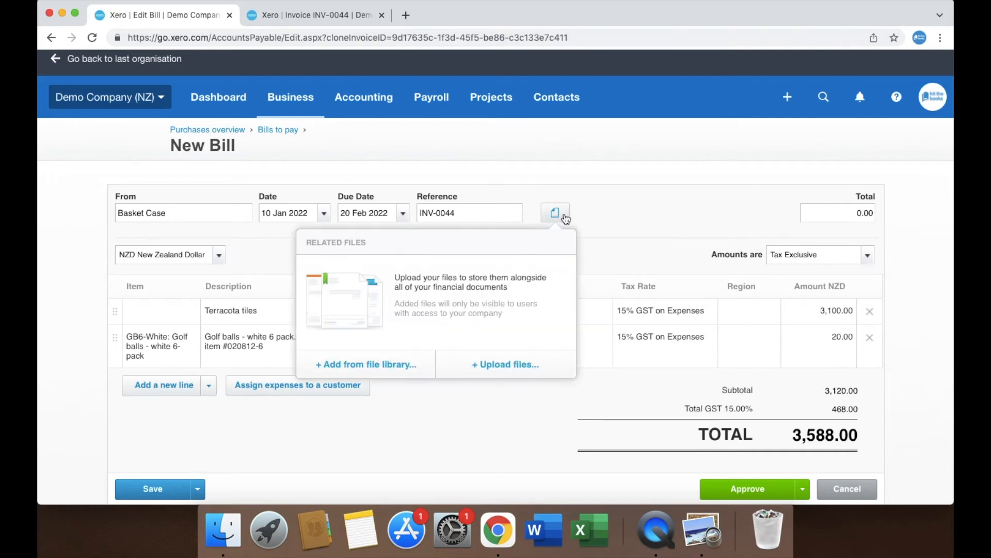
click(505, 364)
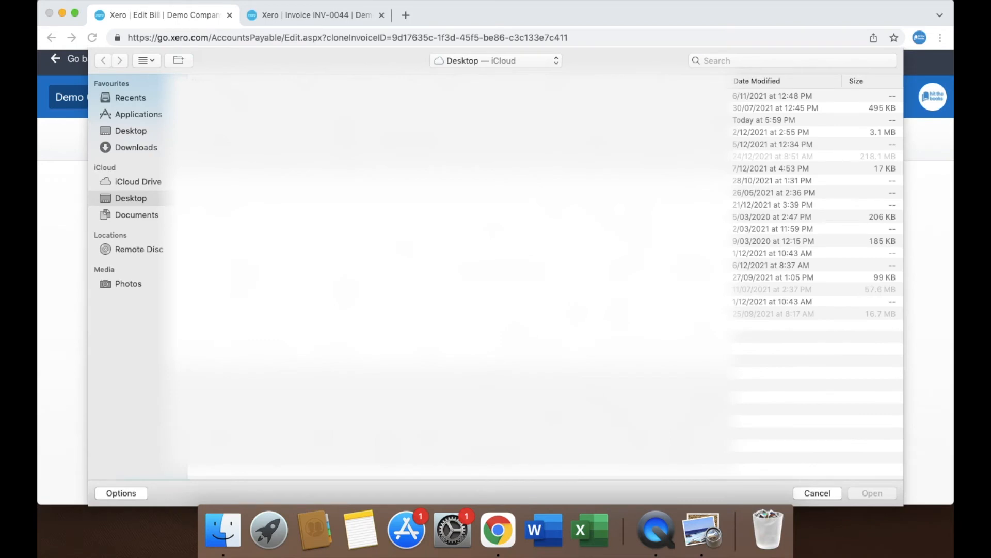
click(150, 147)
click(265, 97)
click(860, 490)
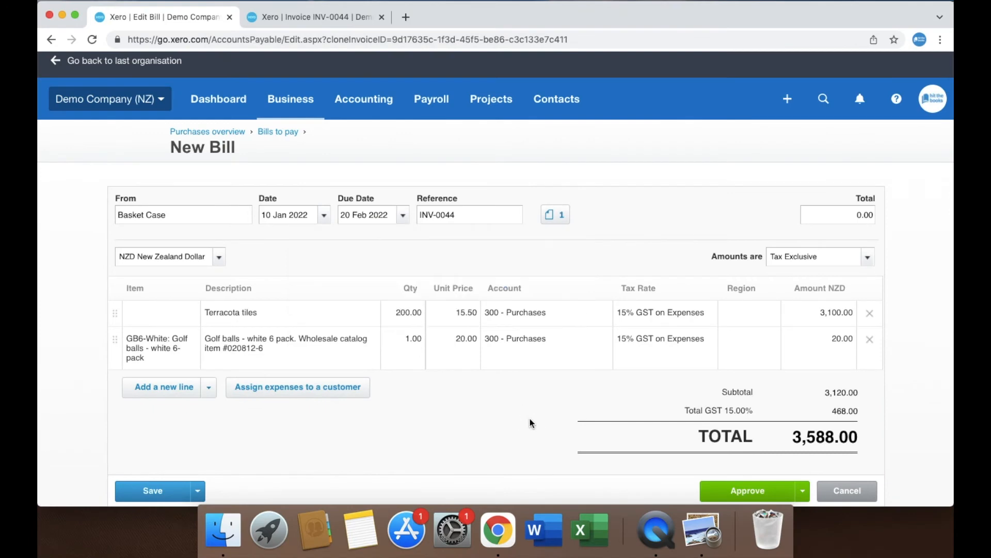
Switch to Preview and compare the invoice's line descriptions, quantities and unit prices with the bill lines
click(702, 529)
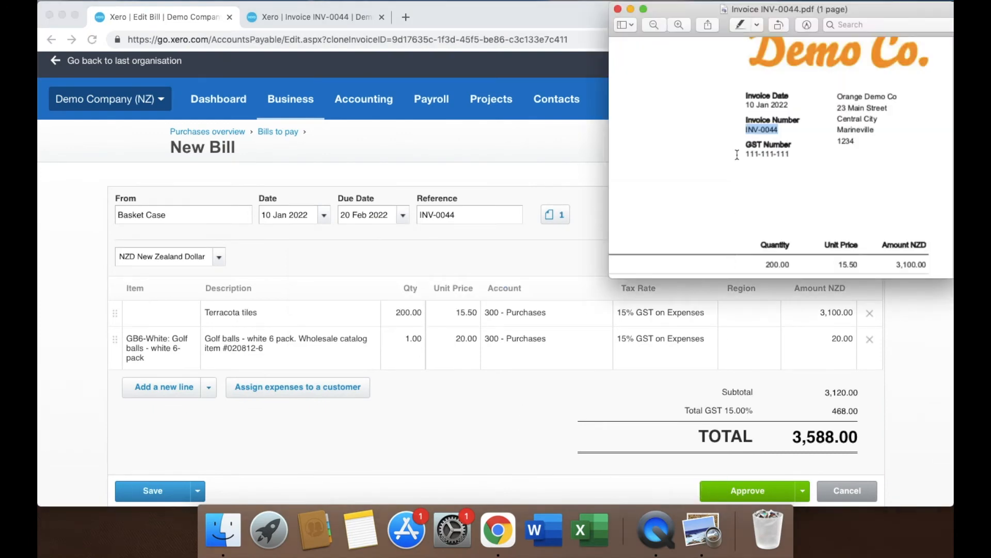
scroll(737, 155, left, 5)
scroll(737, 155, down, 3)
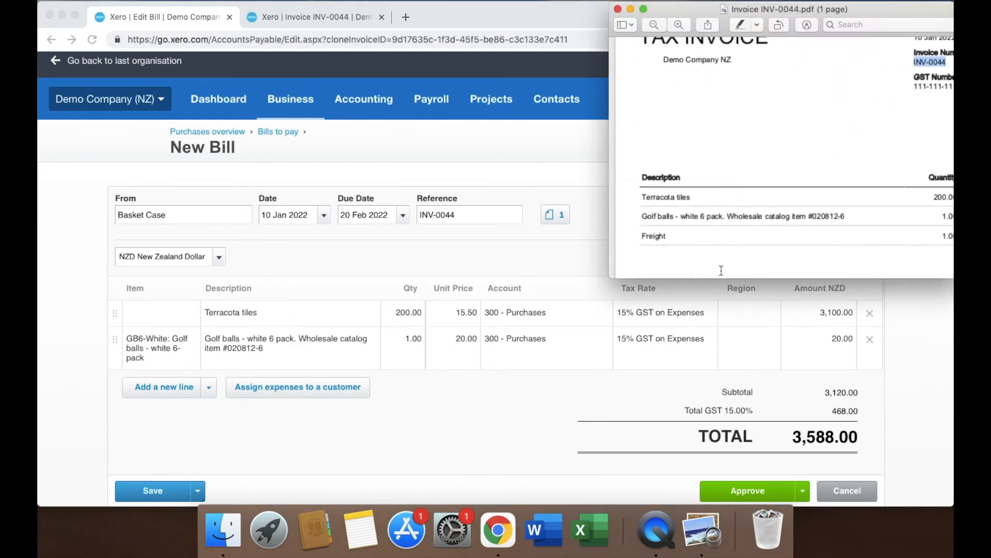
scroll(696, 240, right, 8)
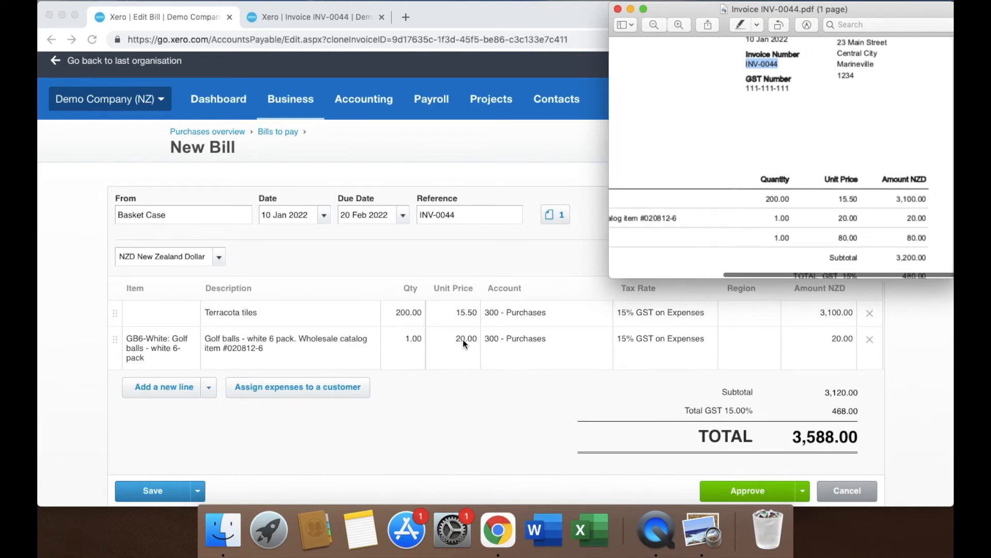
Back in Xero, add a bill line described as Freight with quantity 1, unit price 80 and account 425 - Freight & Courier
click(463, 403)
click(157, 388)
click(222, 383)
text(Freight)
click(409, 384)
text(1)
key(Tab)
text(80)
key(Tab)
text(fre)
click(524, 410)
scroll(665, 421, down, 3)
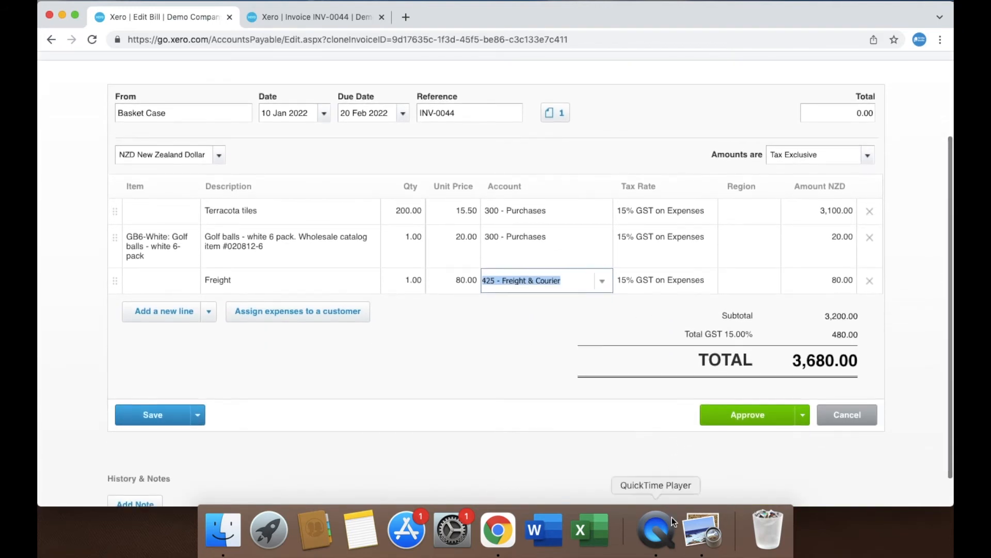
Check the bill's total against the invoice PDF in Preview, then close the PDF and approve the bill in Xero
click(702, 529)
scroll(758, 206, down, 2)
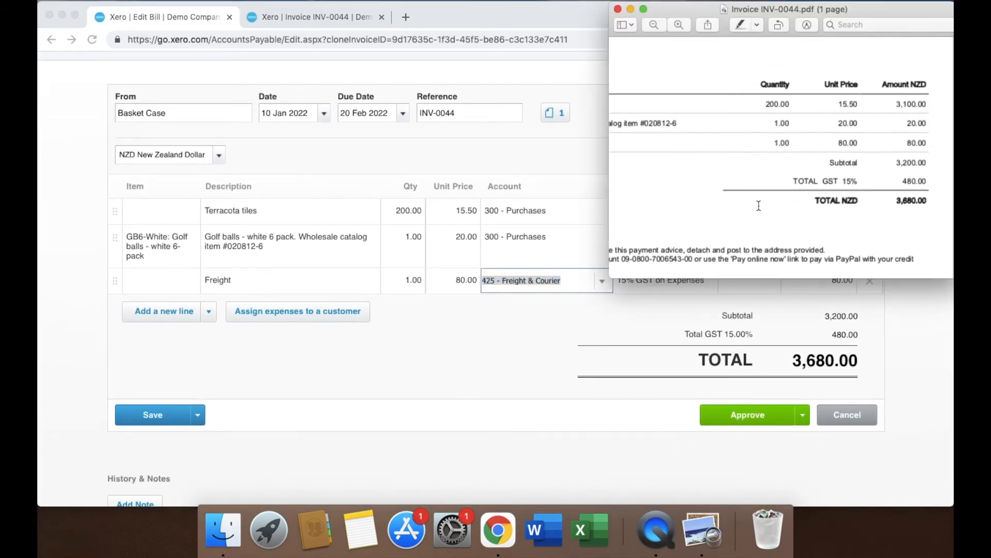
click(617, 8)
scroll(882, 337, up, 3)
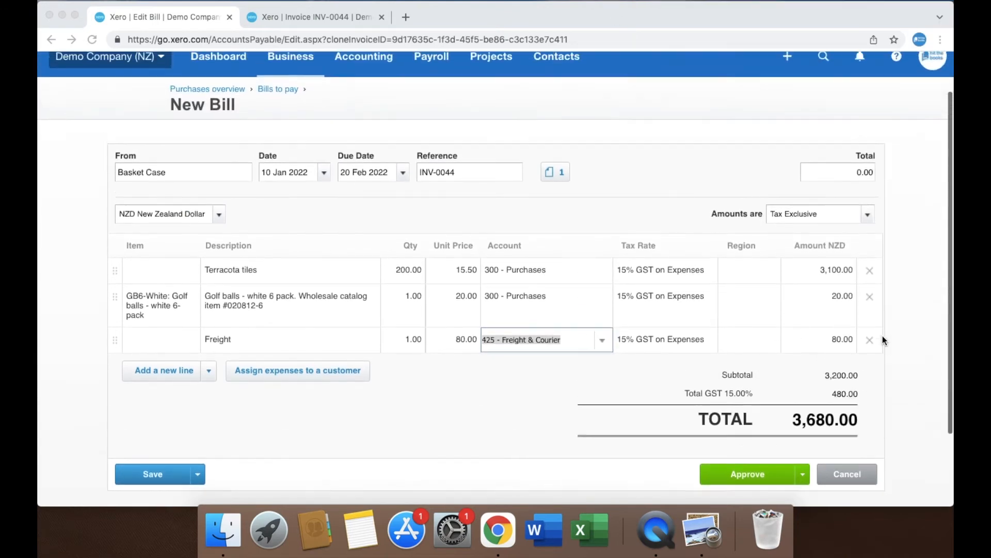
click(759, 493)
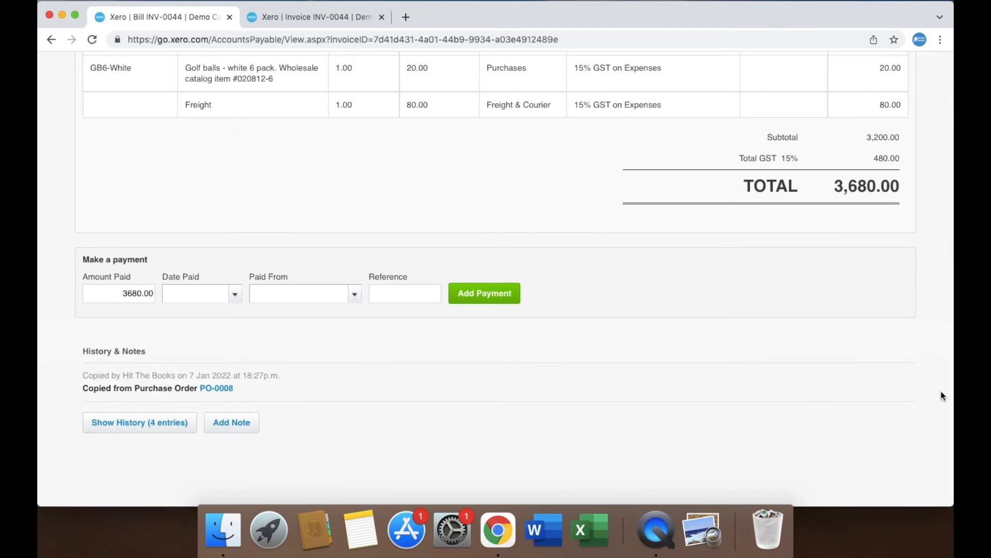
scroll(940, 391, up, 5)
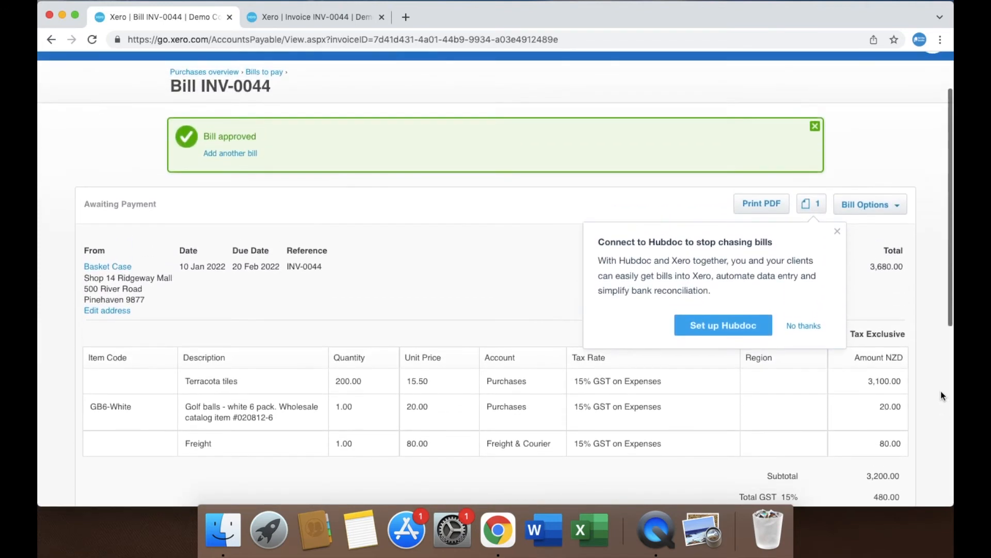
scroll(940, 391, up, 1)
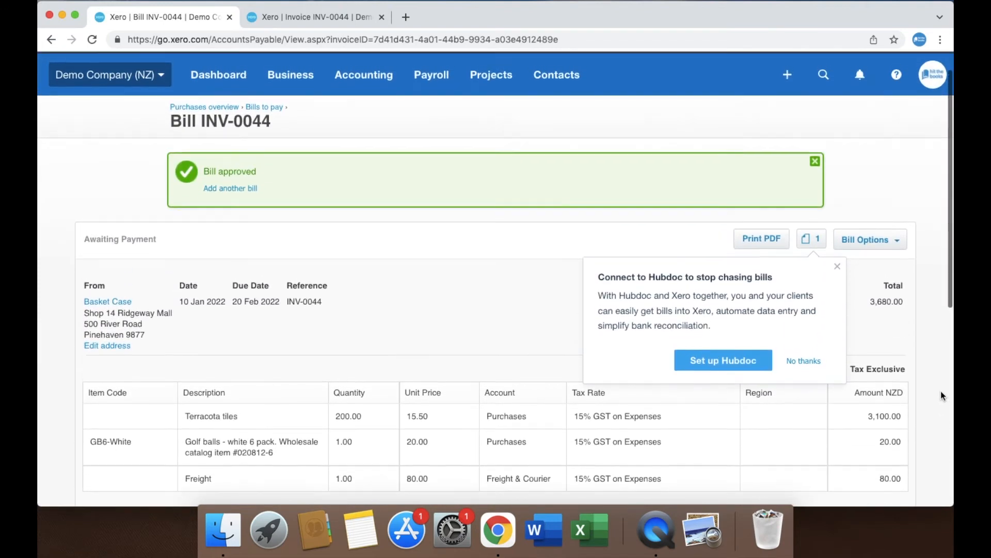
Open the list of bills to pay and look over those awaiting payment
click(265, 109)
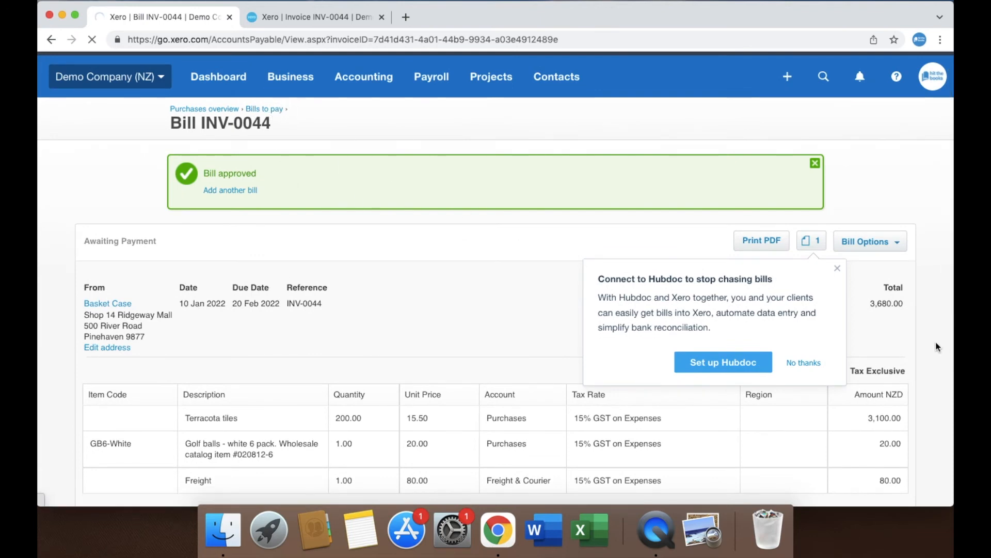
scroll(938, 347, down, 2)
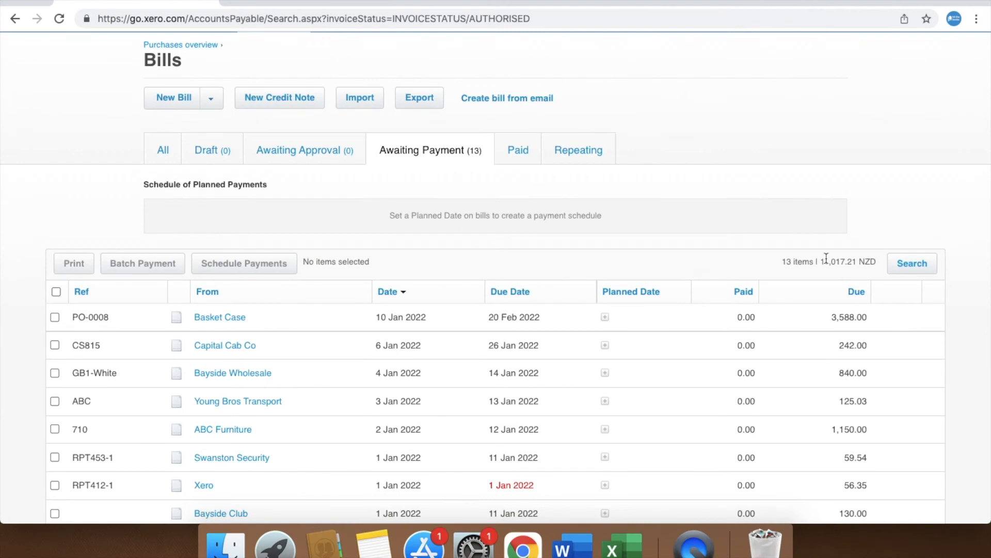
scroll(733, 111, up, 3)
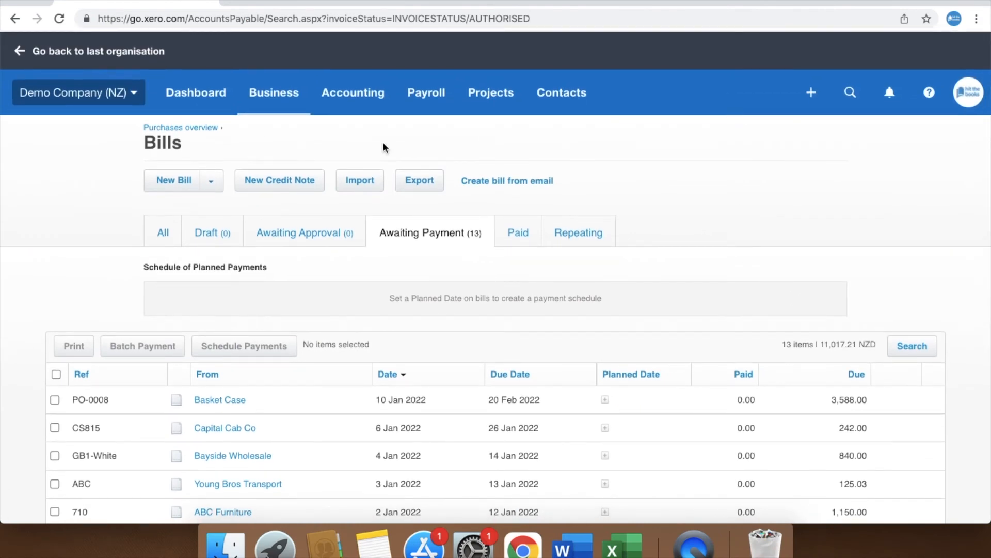
Go to the purchases overview and view the list of all purchase orders with their statuses
click(195, 128)
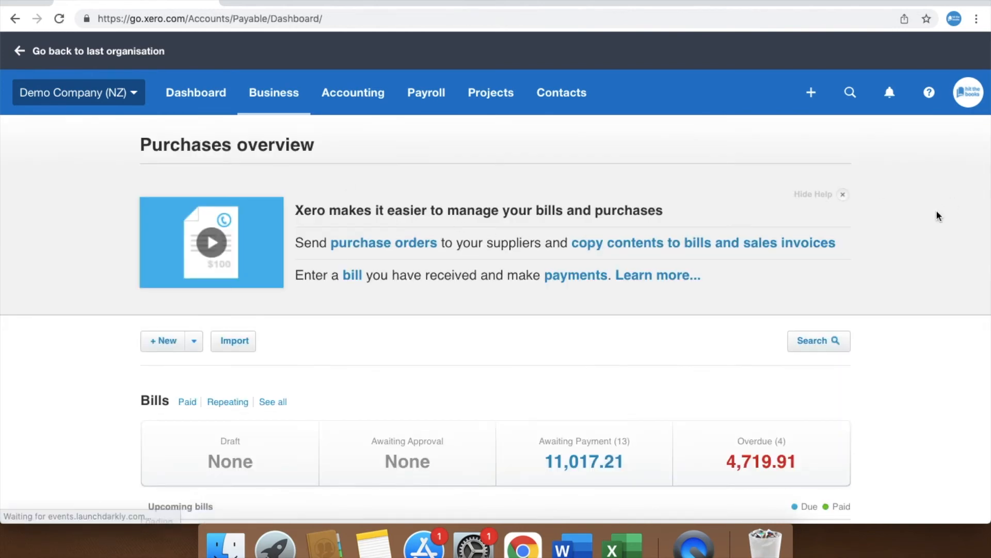
scroll(959, 395, down, 8)
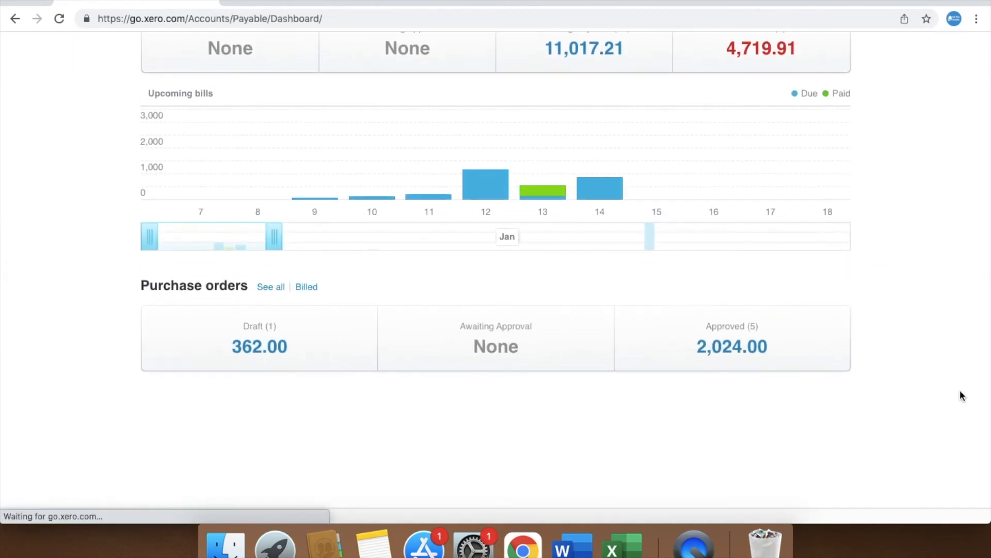
click(271, 287)
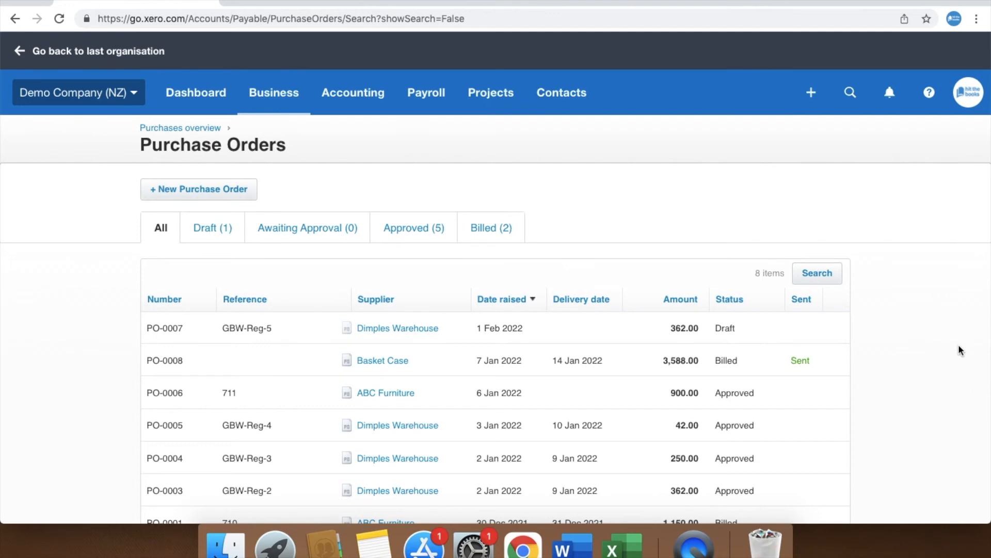
scroll(958, 344, down, 2)
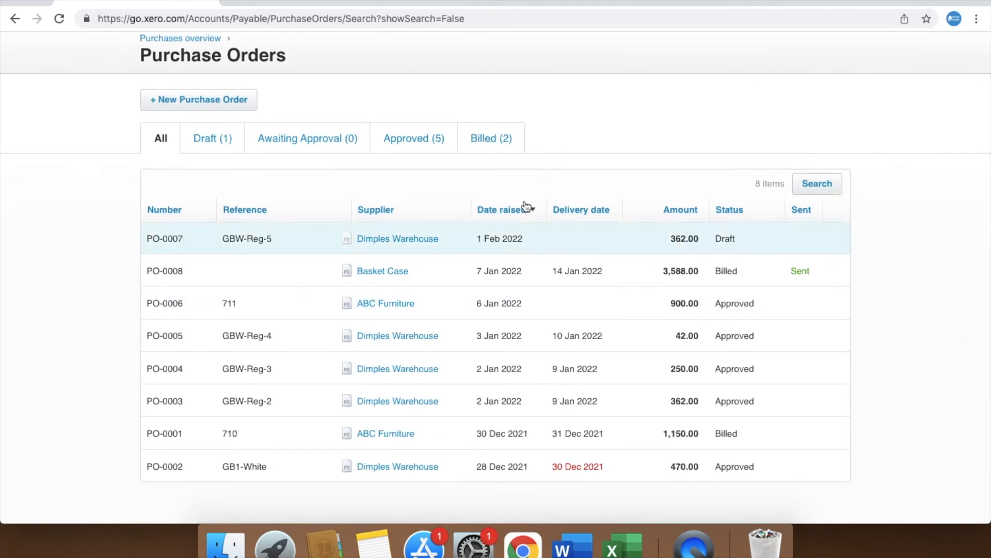
Look through the draft, awaiting approval, approved and billed purchase orders in turn
click(208, 135)
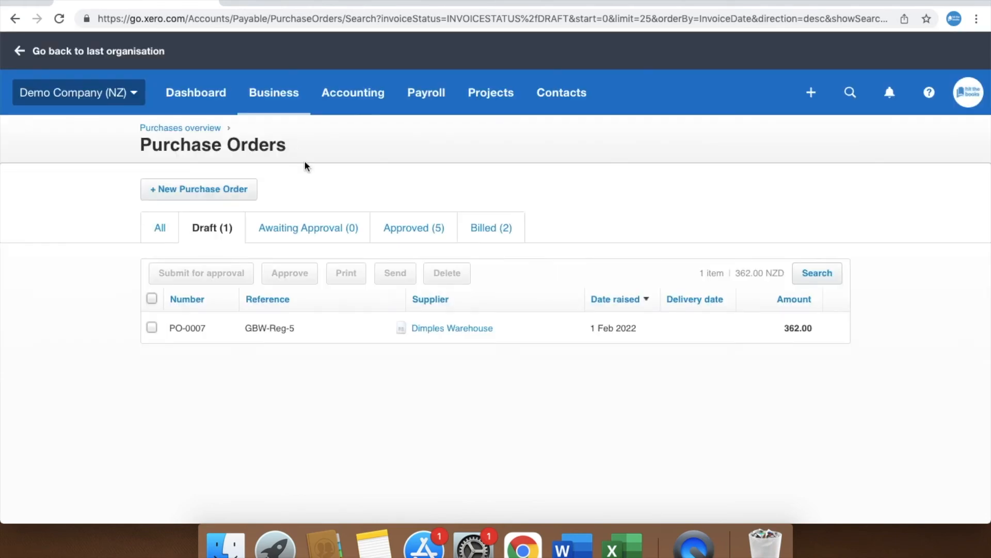
click(343, 237)
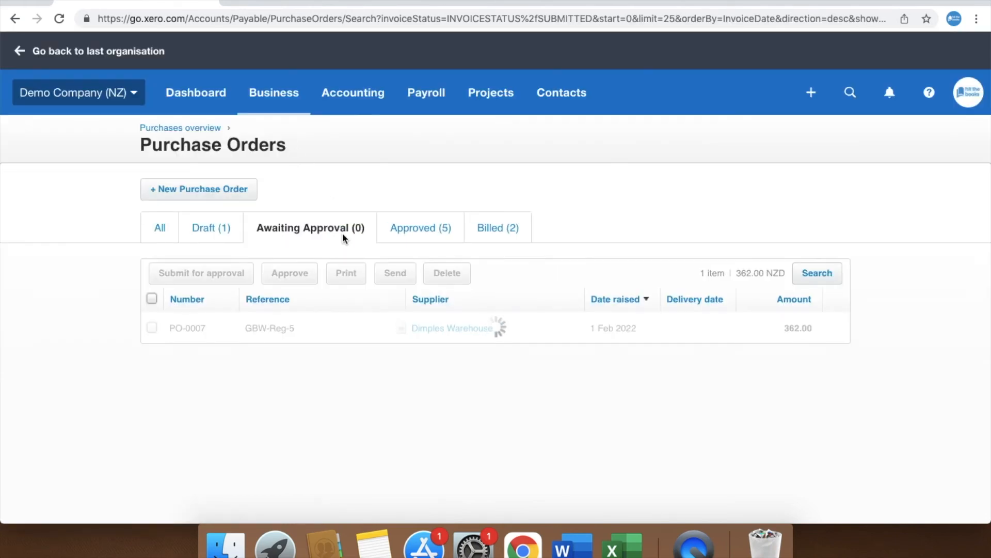
click(417, 227)
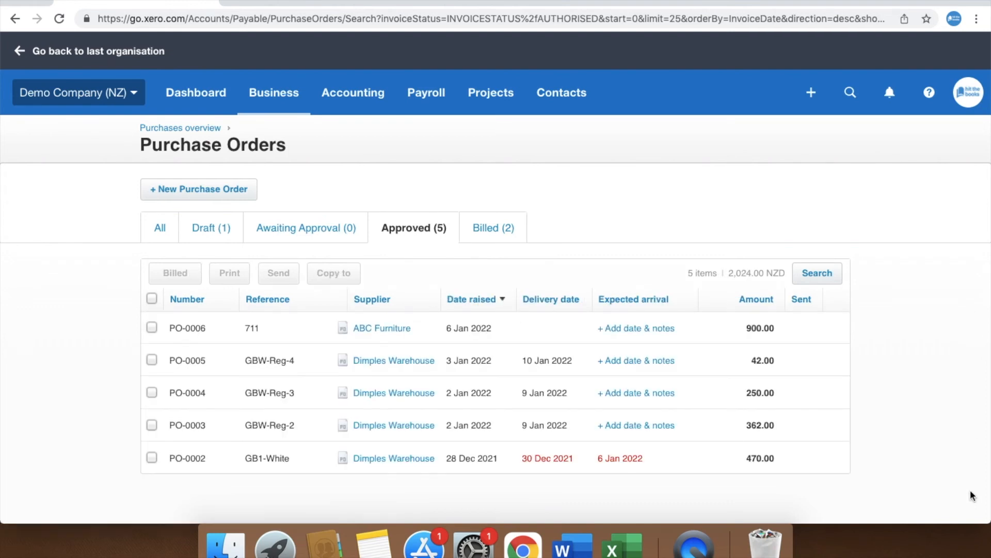
click(492, 229)
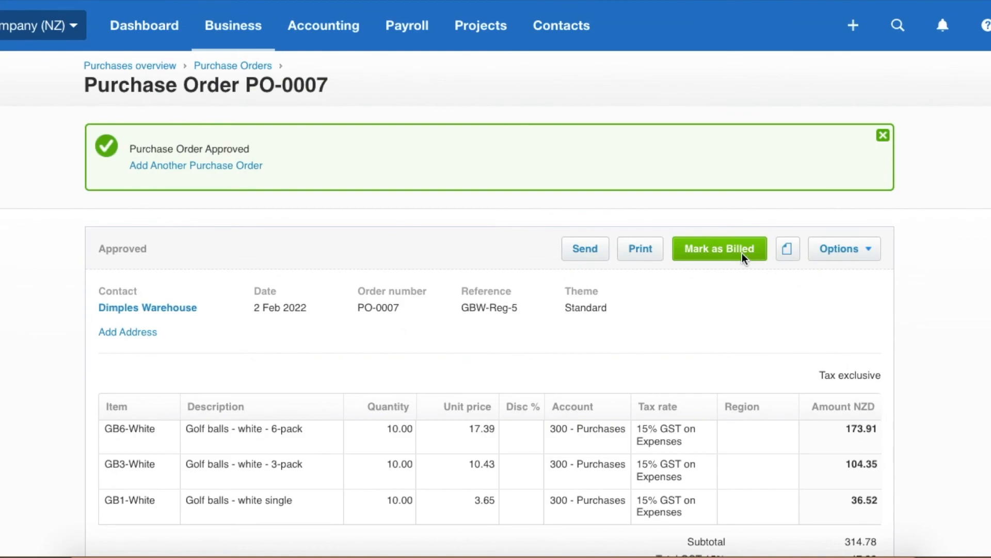
Mark the approved Dimples Warehouse order as billed without copying it to a draft bill, and return to the purchase orders list
click(734, 252)
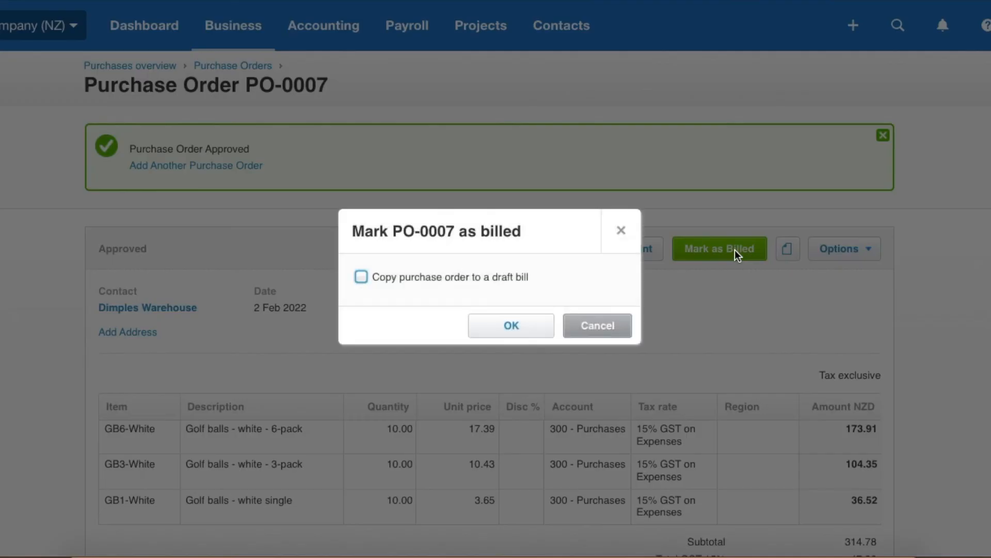
click(499, 326)
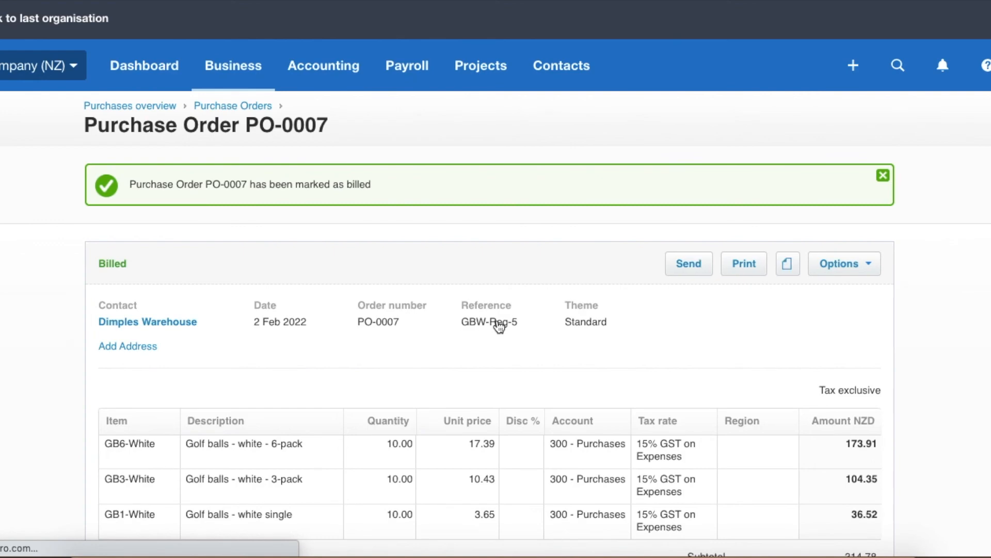
click(232, 105)
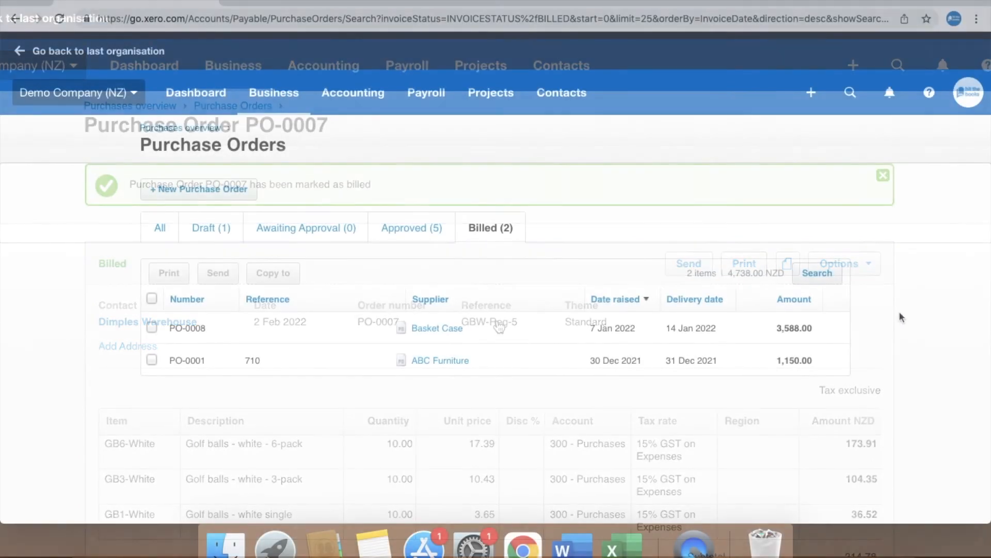
From the purchases overview, open the Basket Case bill dated 10 Jan 2022 that is awaiting payment
click(188, 128)
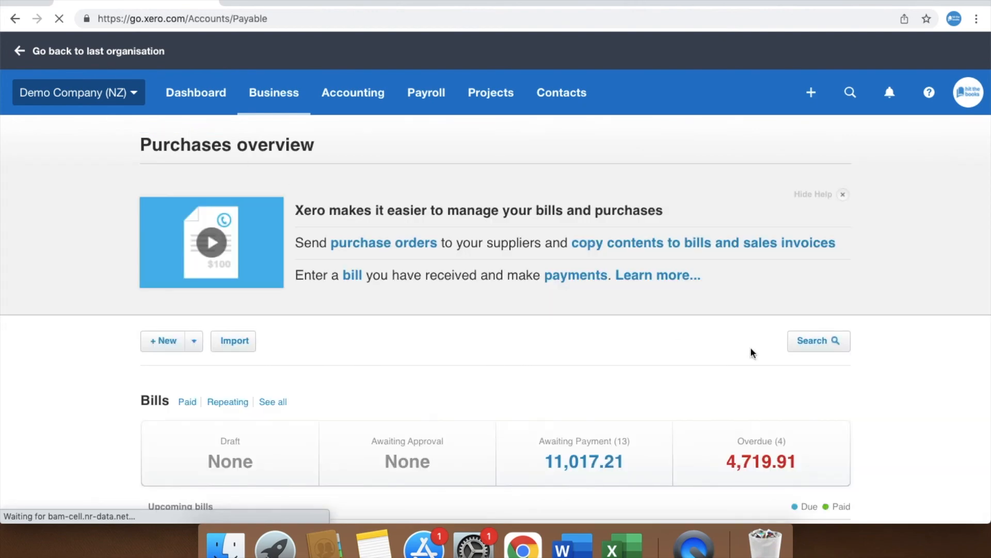
scroll(959, 418, down, 4)
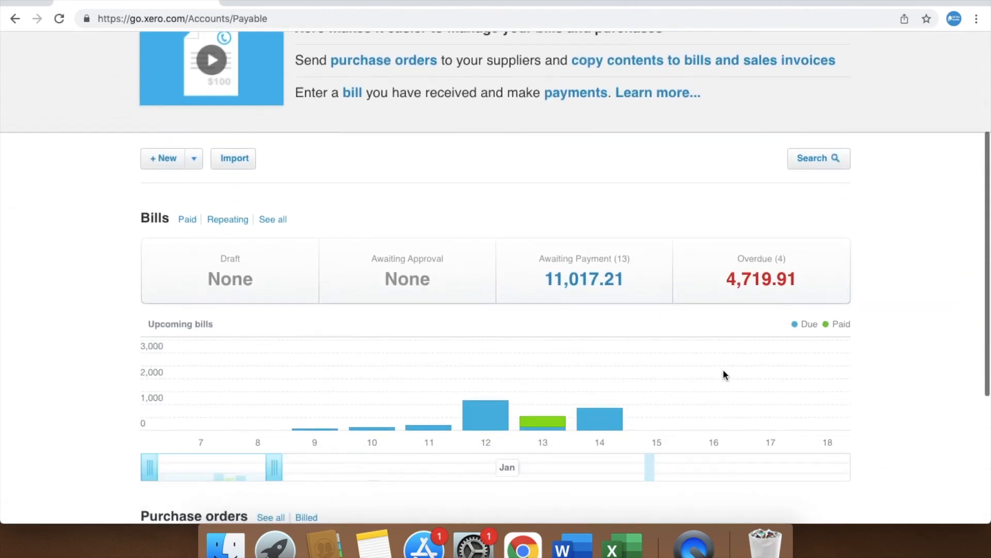
click(566, 294)
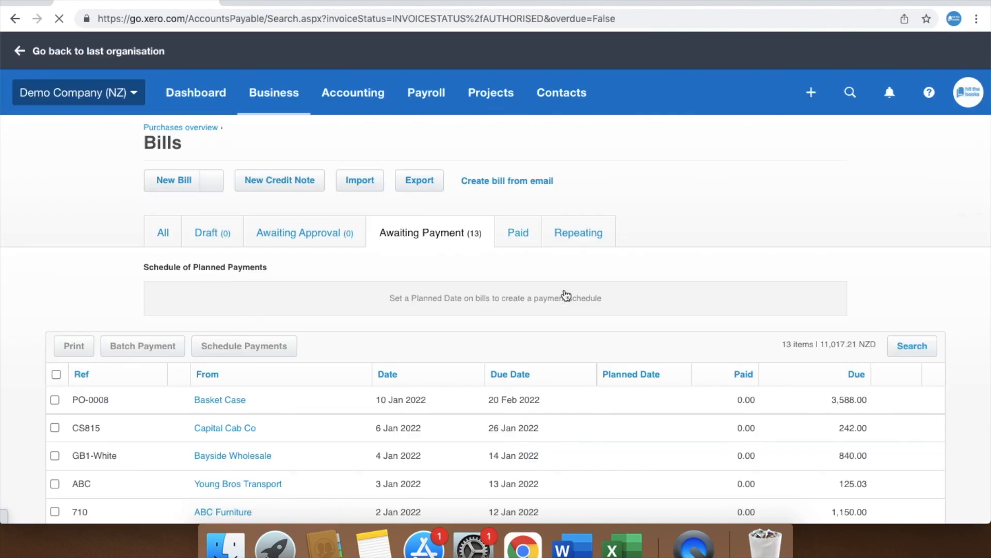
click(215, 399)
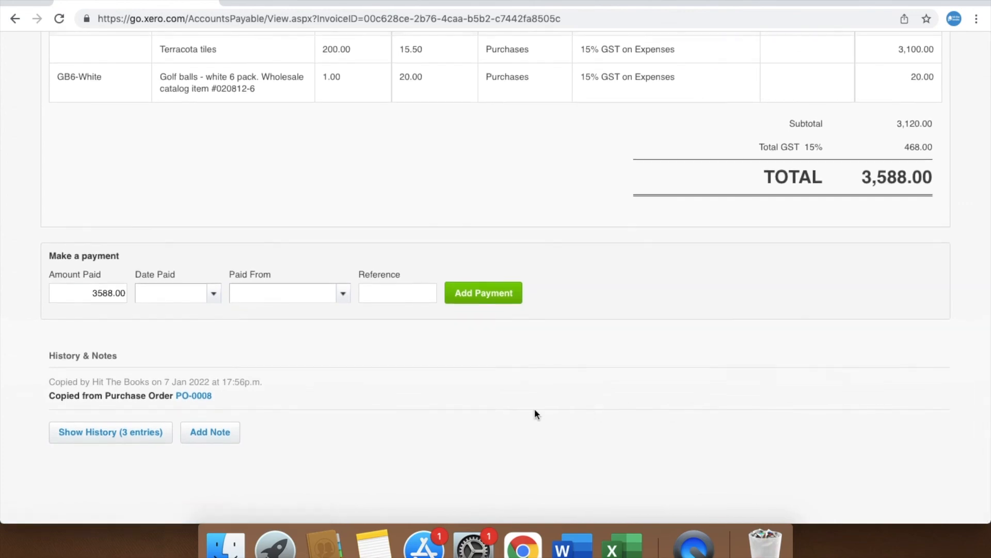
Open the source purchase order from the bill's history notes and review its line items, delivery details and history
click(196, 396)
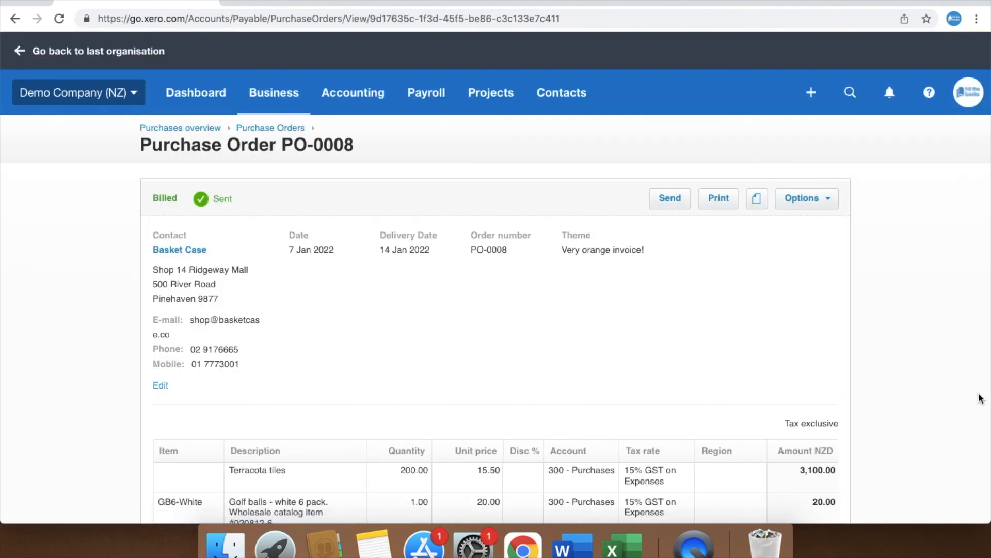
scroll(979, 398, down, 5)
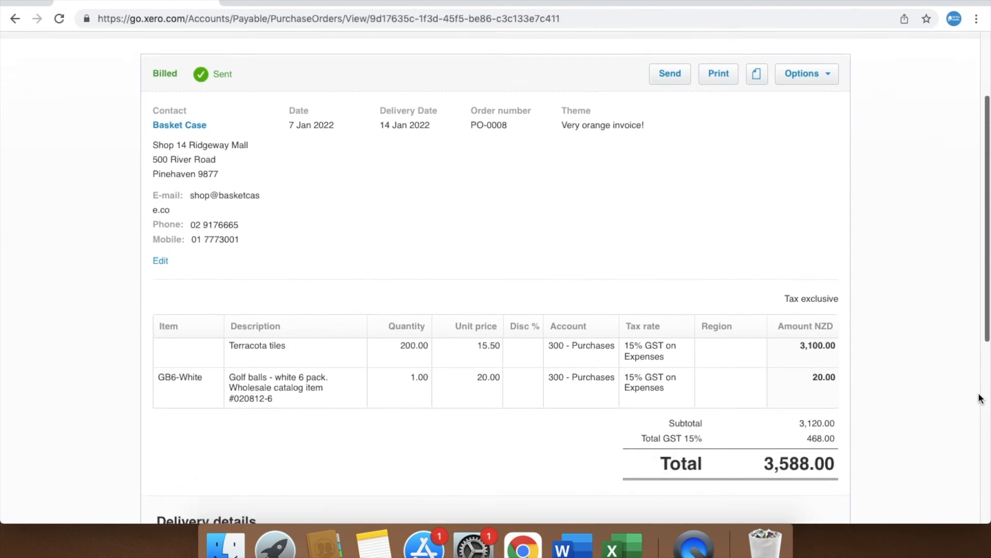
scroll(980, 398, down, 4)
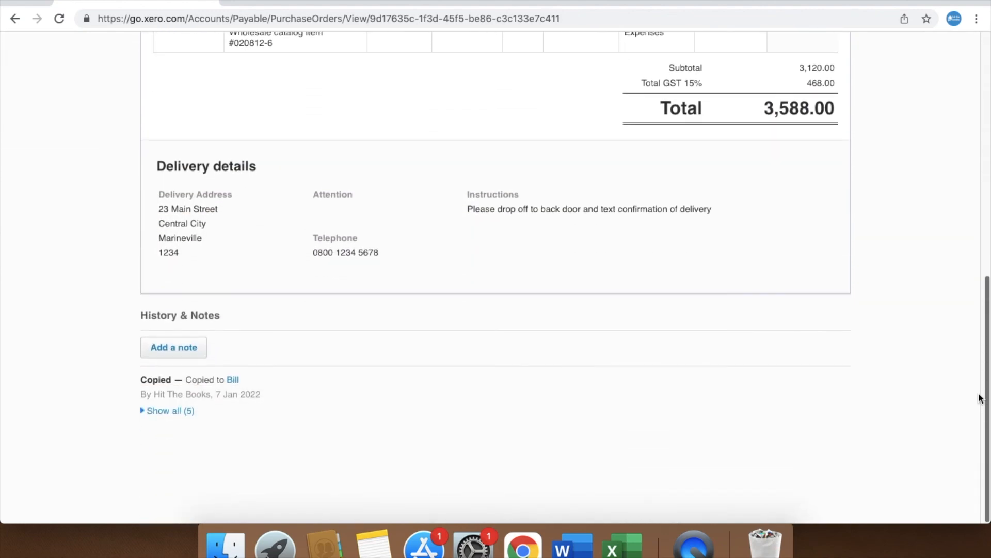
scroll(979, 399, up, 6)
scroll(979, 399, up, 3)
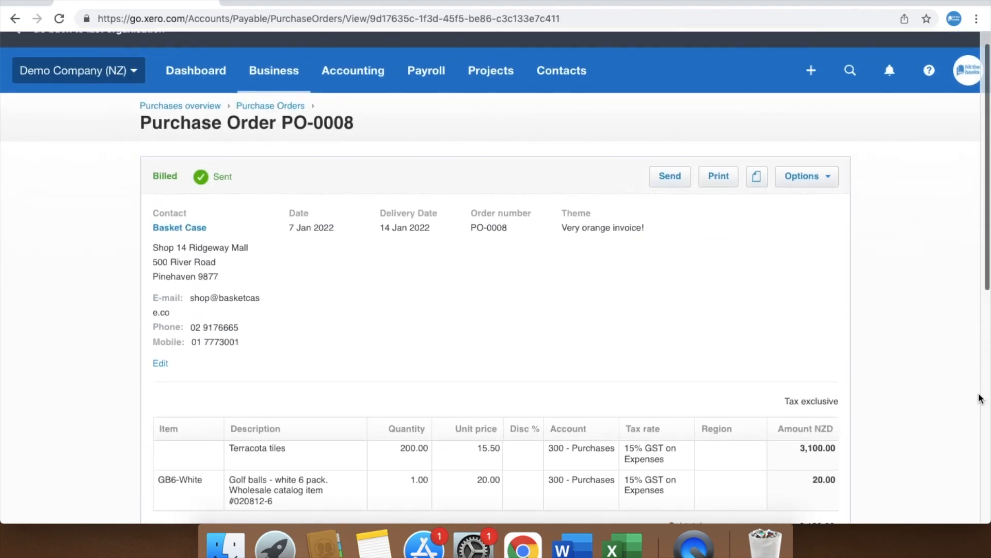